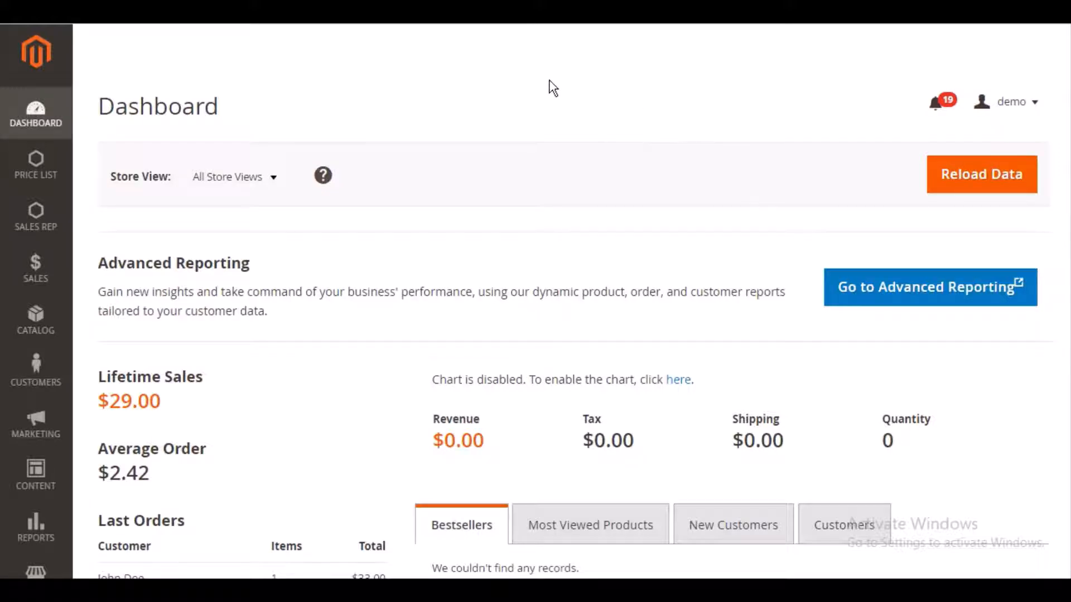
Open the Sales Rep configuration settings and expand the Dedicated Salesrep section
click(48, 220)
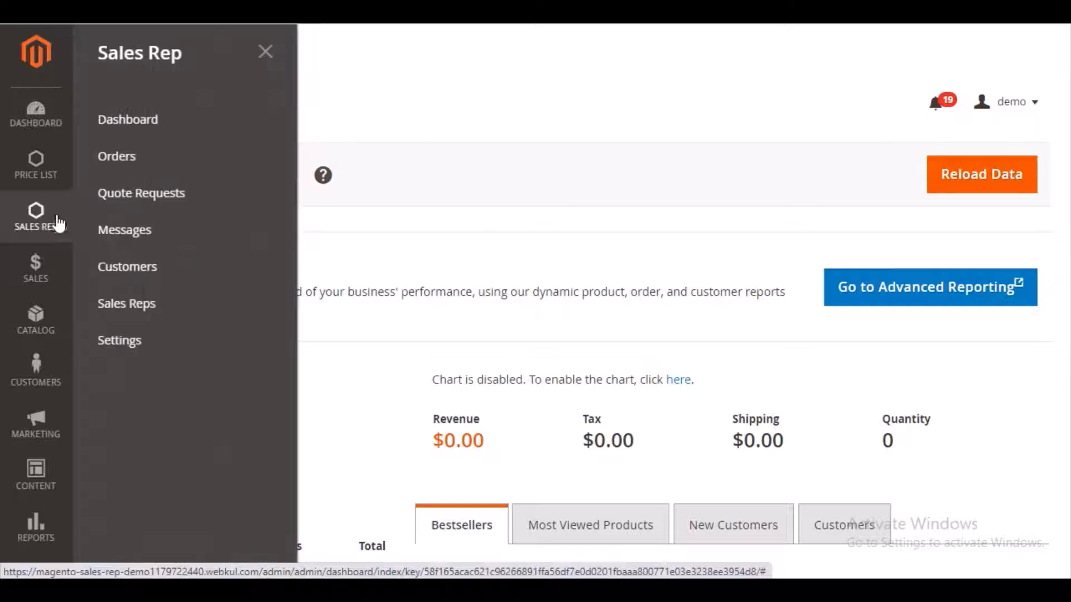
click(132, 344)
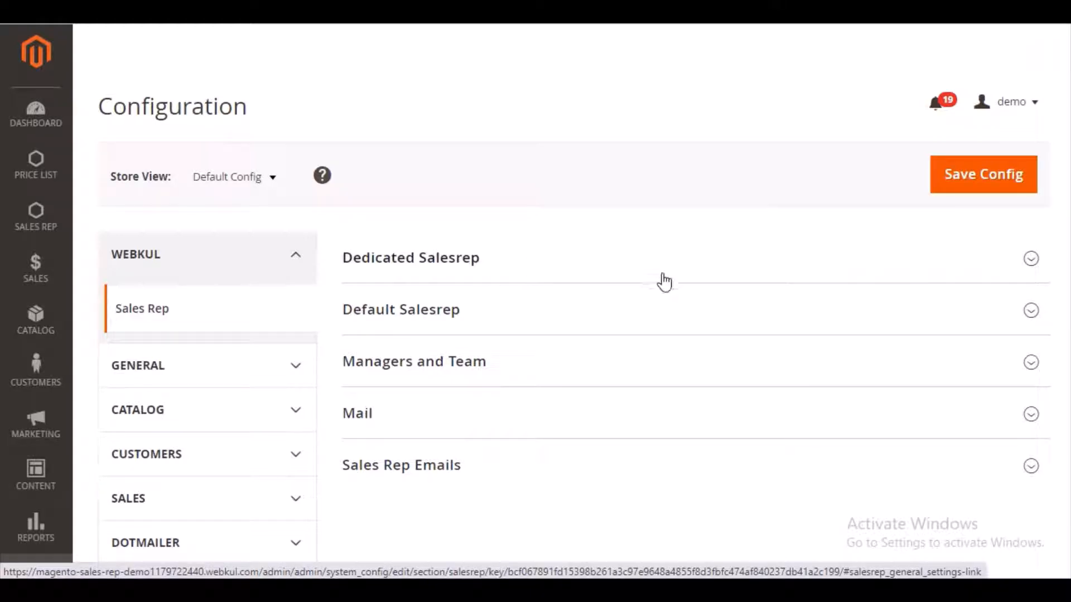
click(1031, 261)
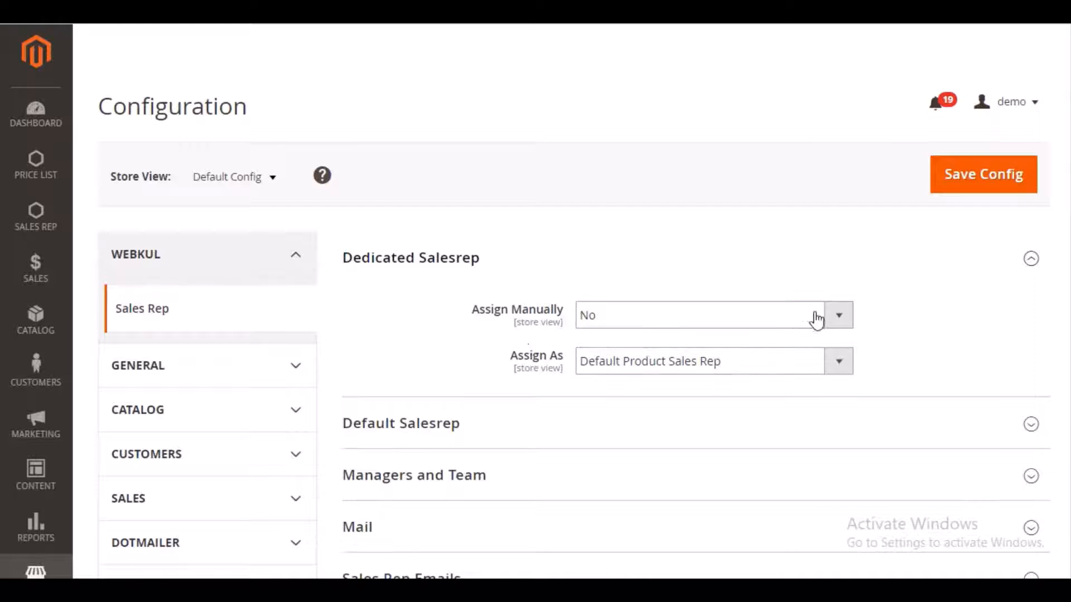
Review the Assign Manually and Assign As choices for the dedicated sales rep, keeping Default Product Sales Rep selected
click(841, 316)
click(843, 318)
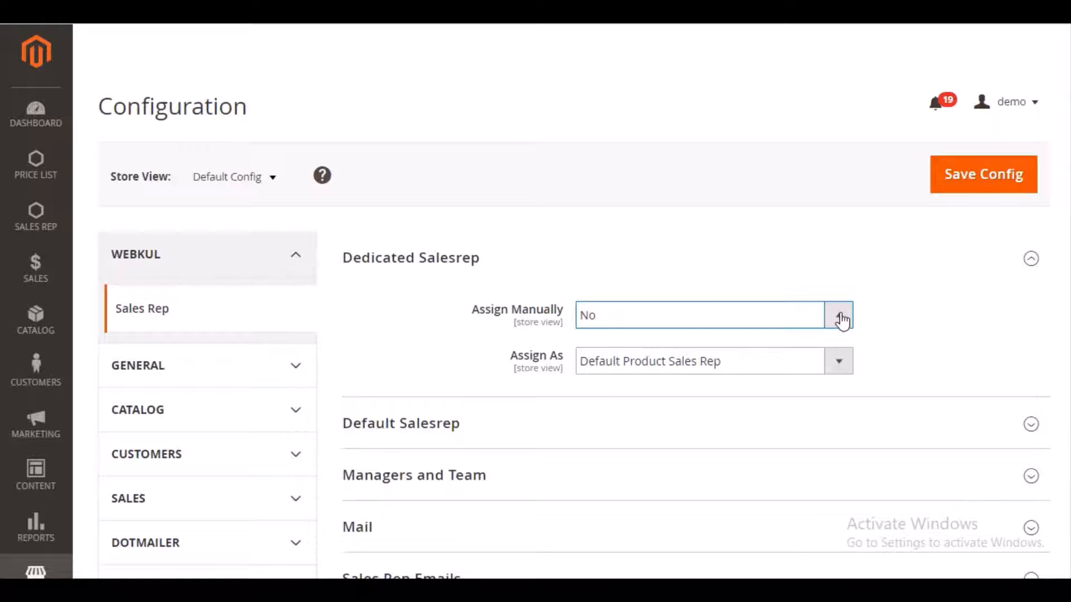
click(839, 364)
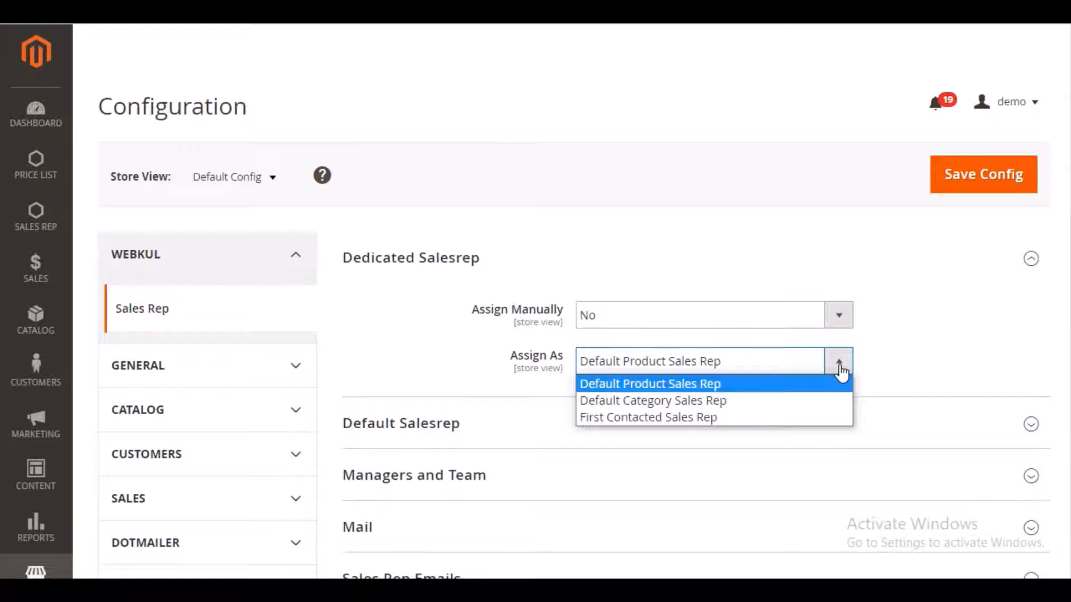
click(740, 388)
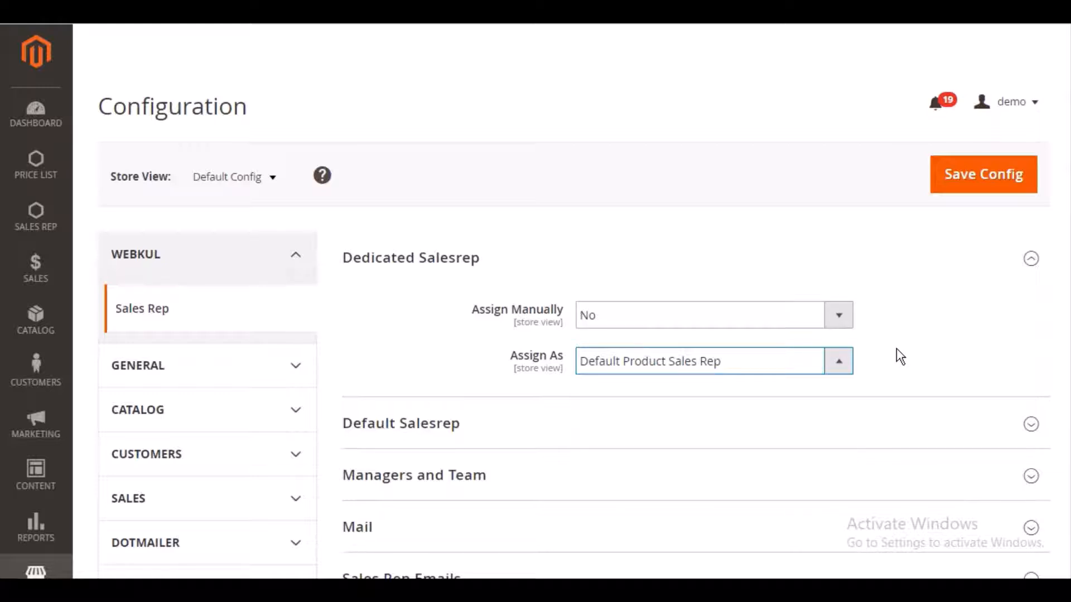
click(840, 363)
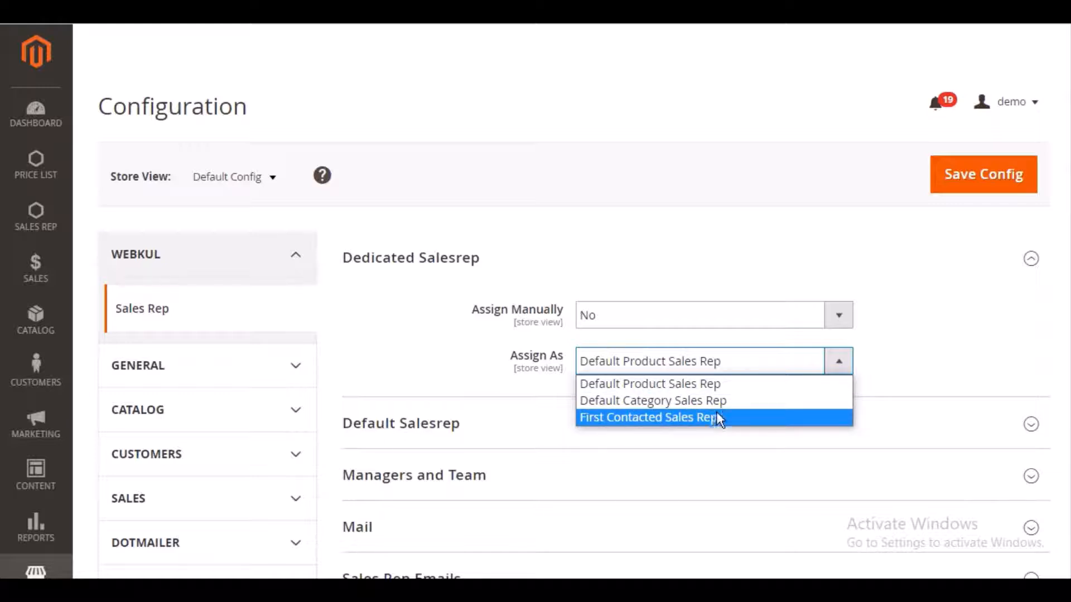
click(708, 365)
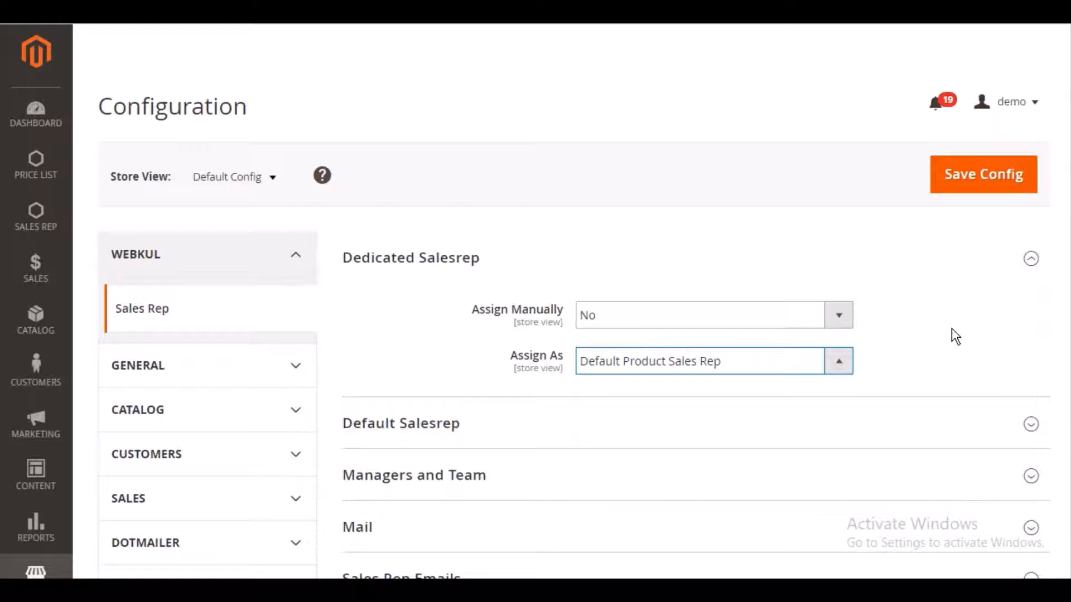
scroll(889, 260, down, 2)
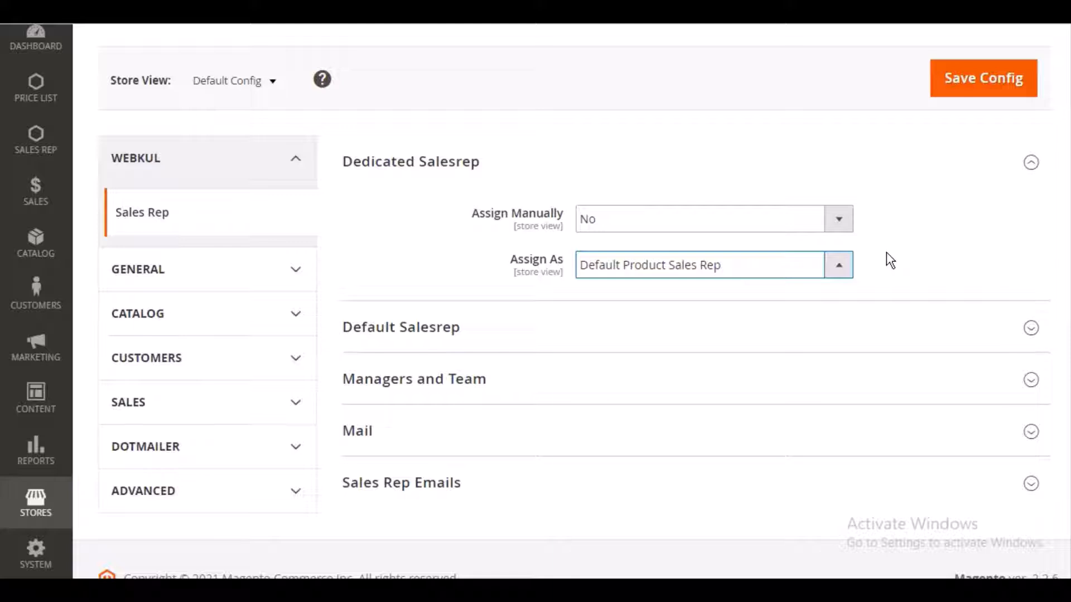
click(968, 18)
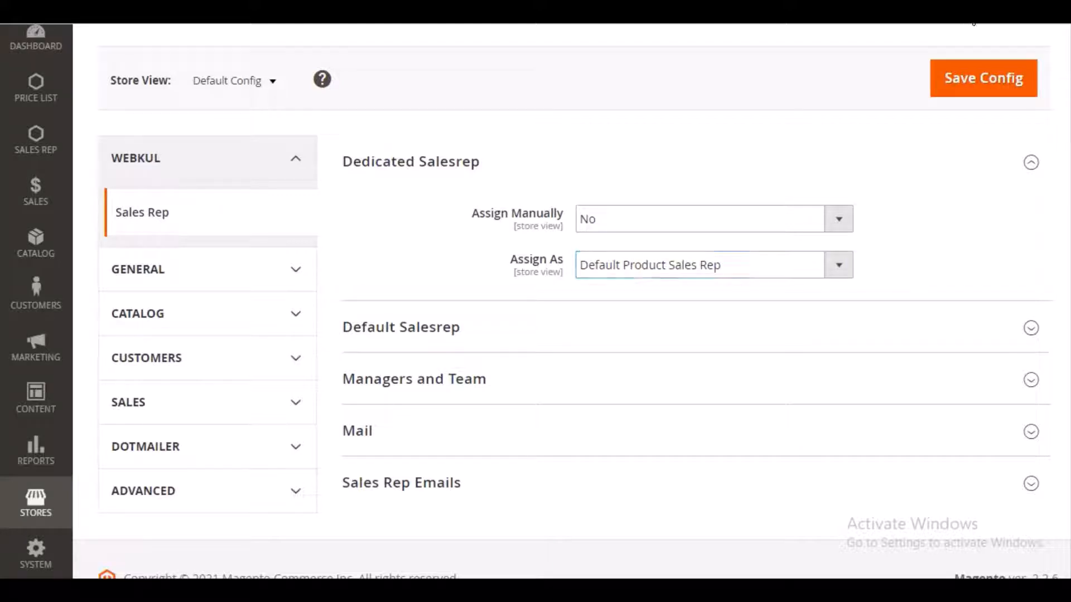
Inspect the Category Sales Rep and Product Sales Rep choices under Default Salesrep, and collapse both salesrep sections
click(1034, 333)
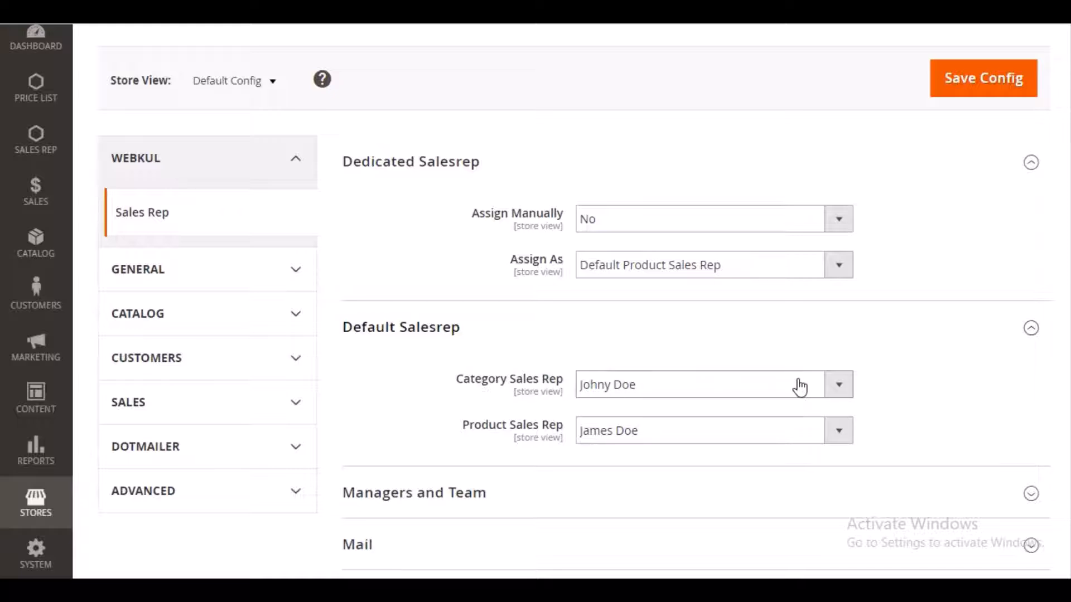
click(841, 387)
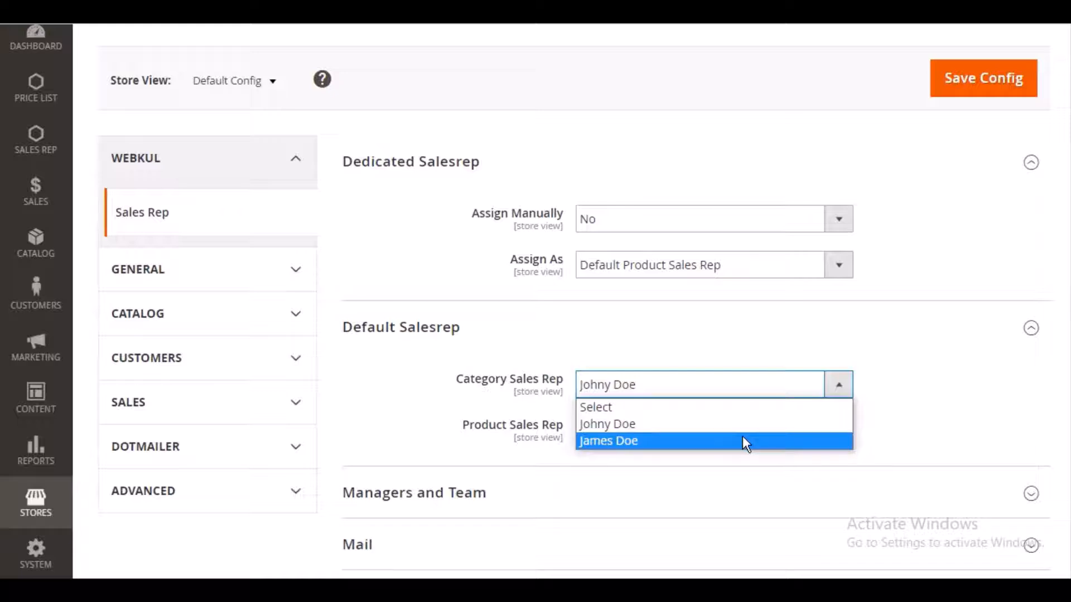
click(840, 390)
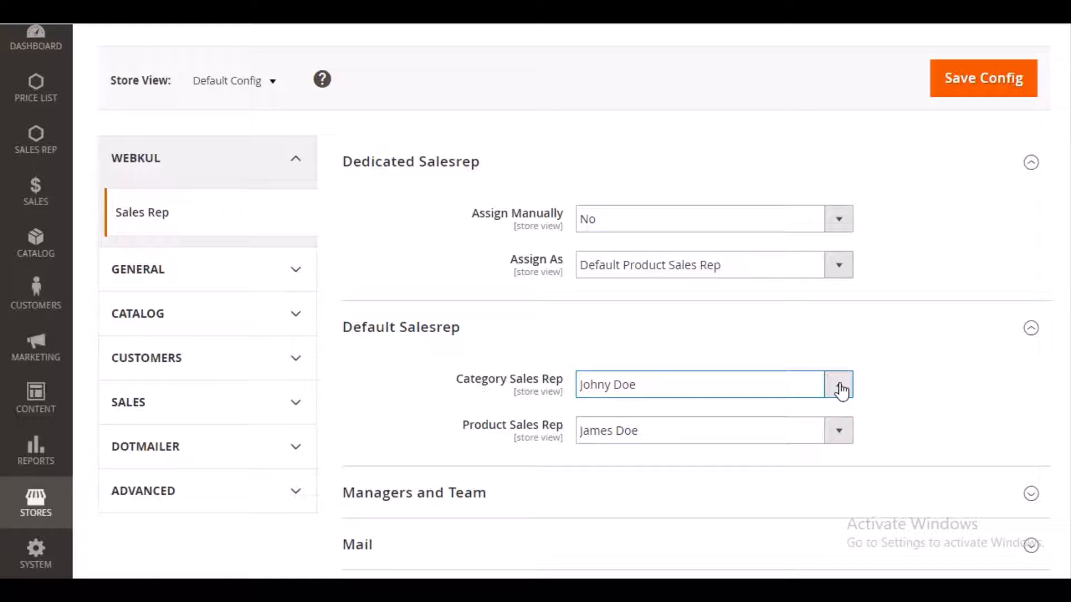
click(841, 437)
click(842, 435)
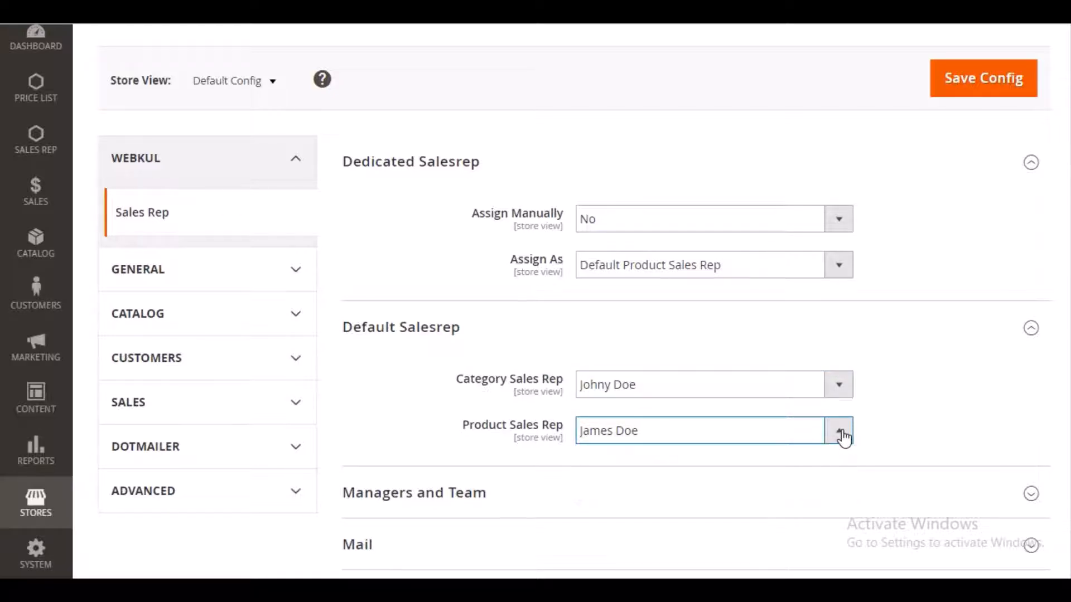
click(971, 25)
click(1032, 163)
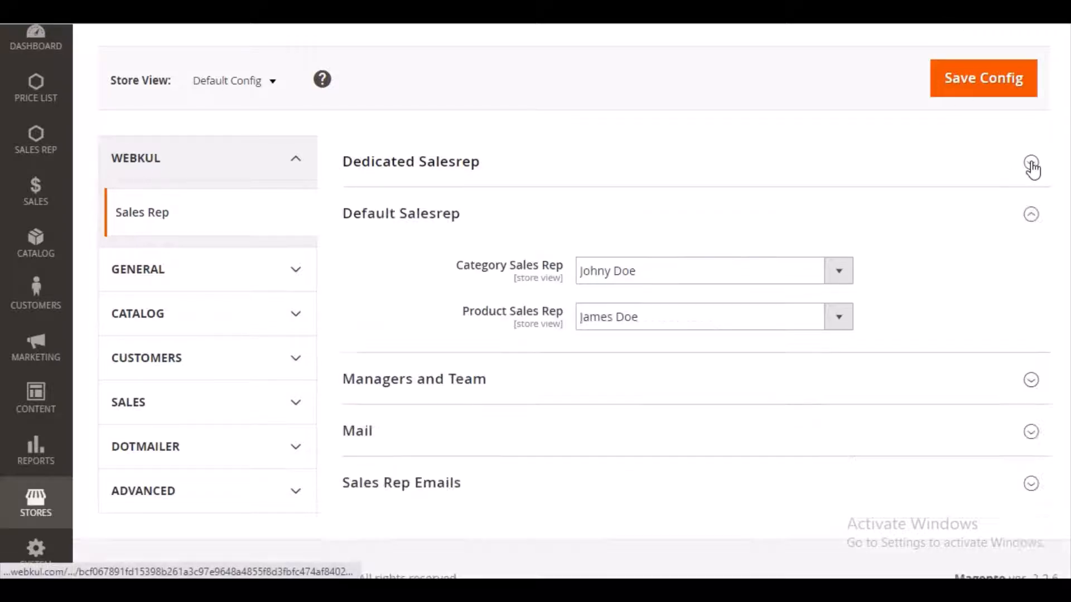
click(1032, 216)
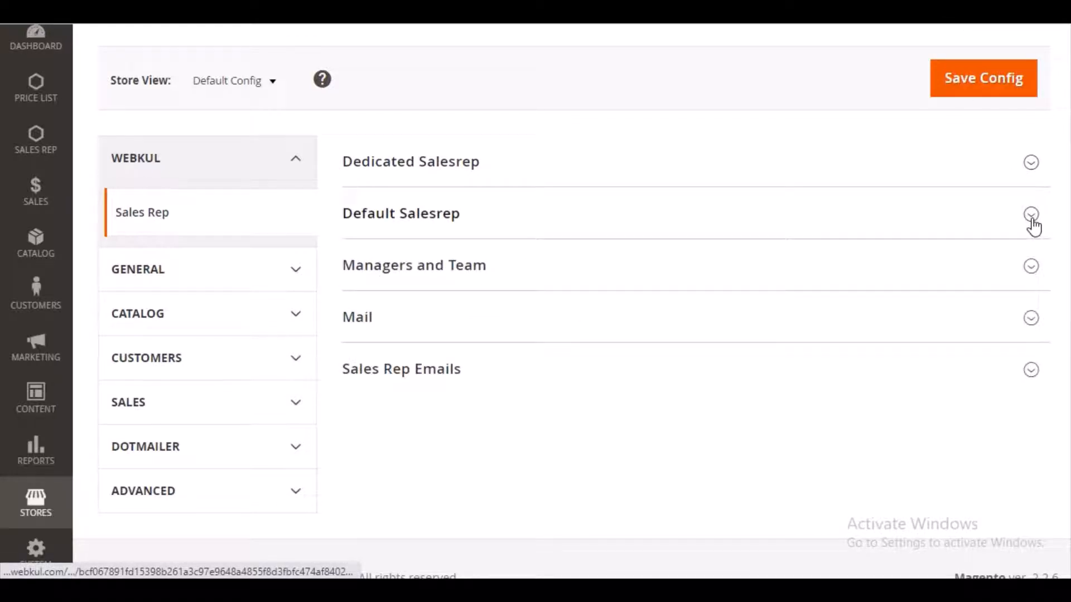
Check the maximum number of managers and maximum team size fields under Managers and Team, and collapse the section
click(1031, 268)
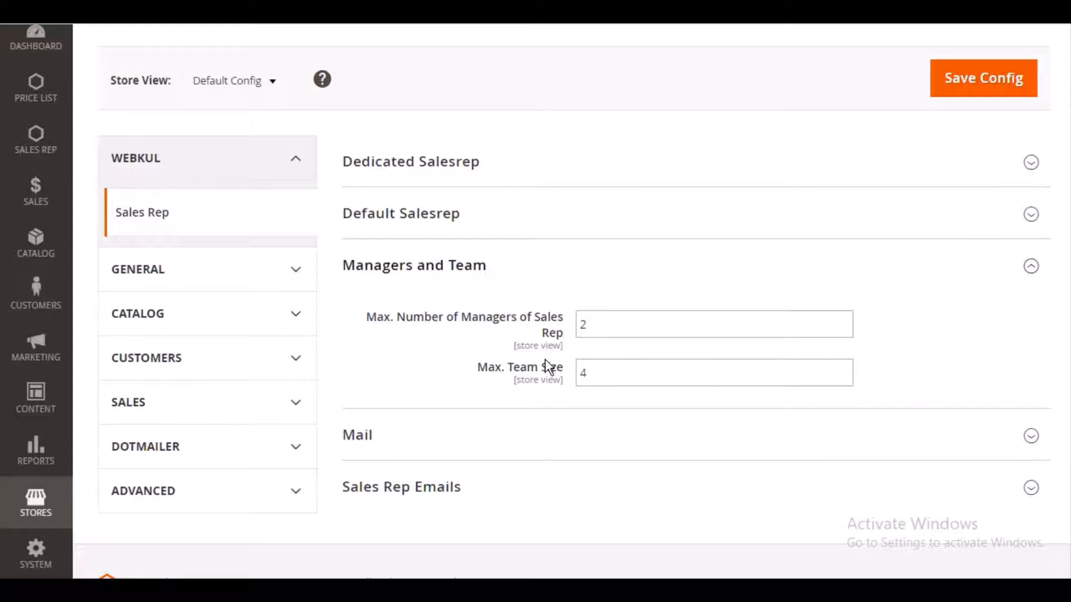
click(616, 323)
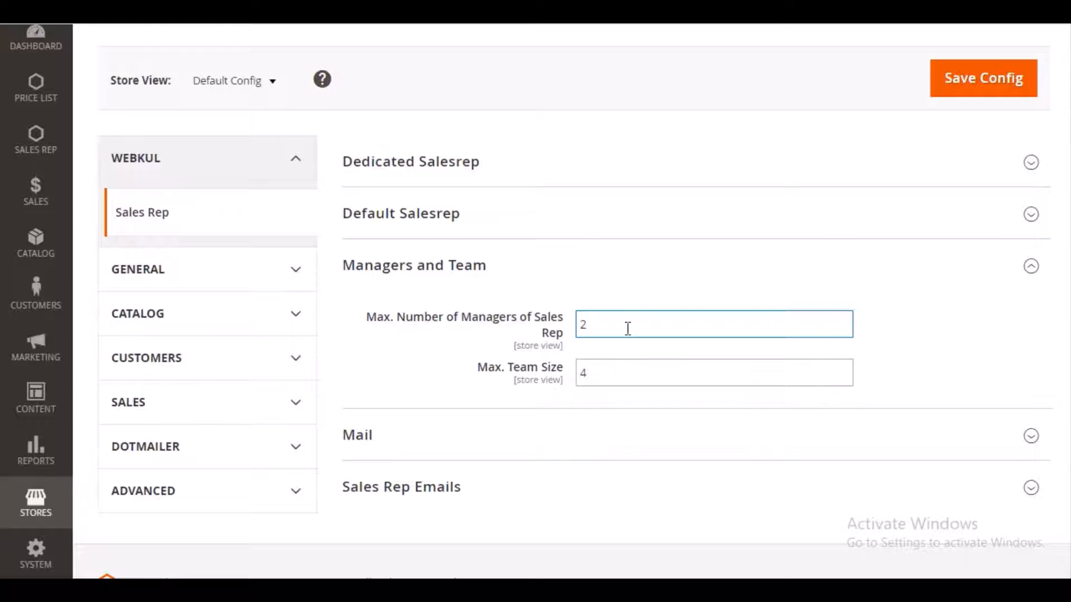
click(623, 371)
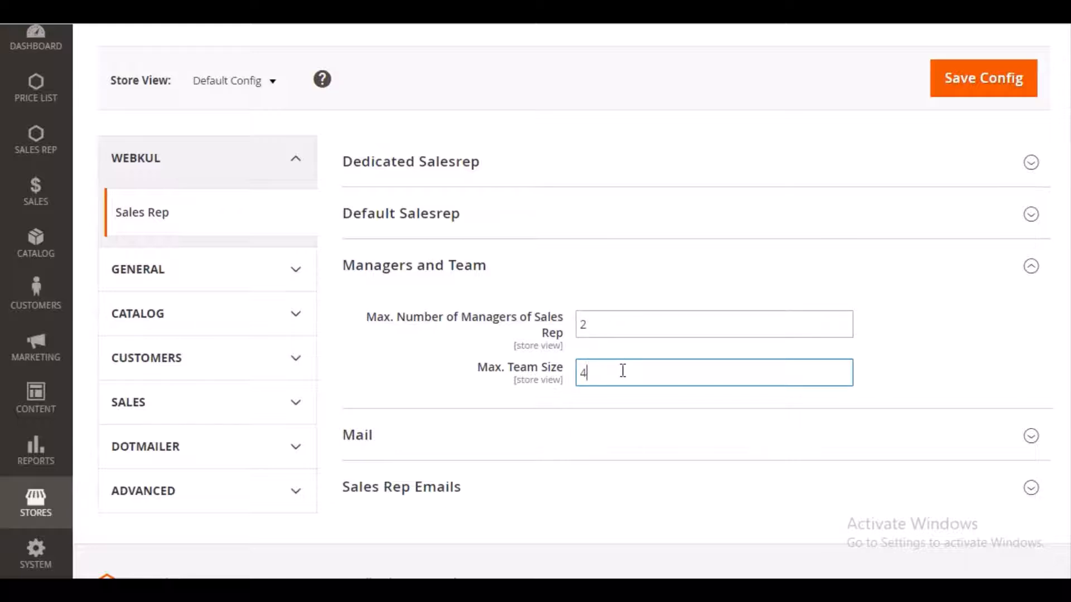
click(1030, 270)
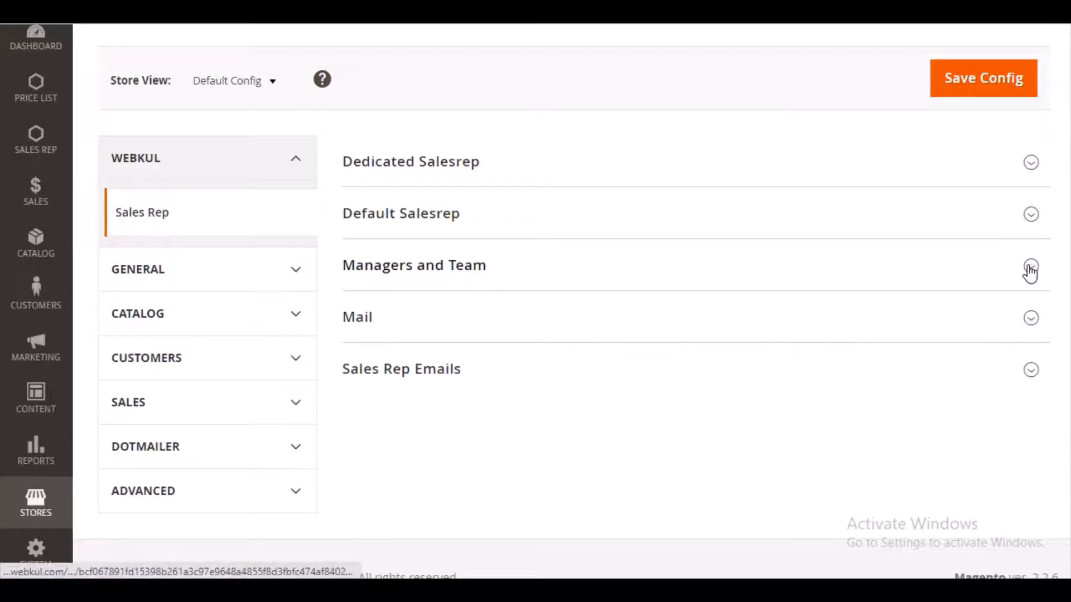
Check the Default From Field and Default From Name under Mail, and collapse the section
click(1031, 330)
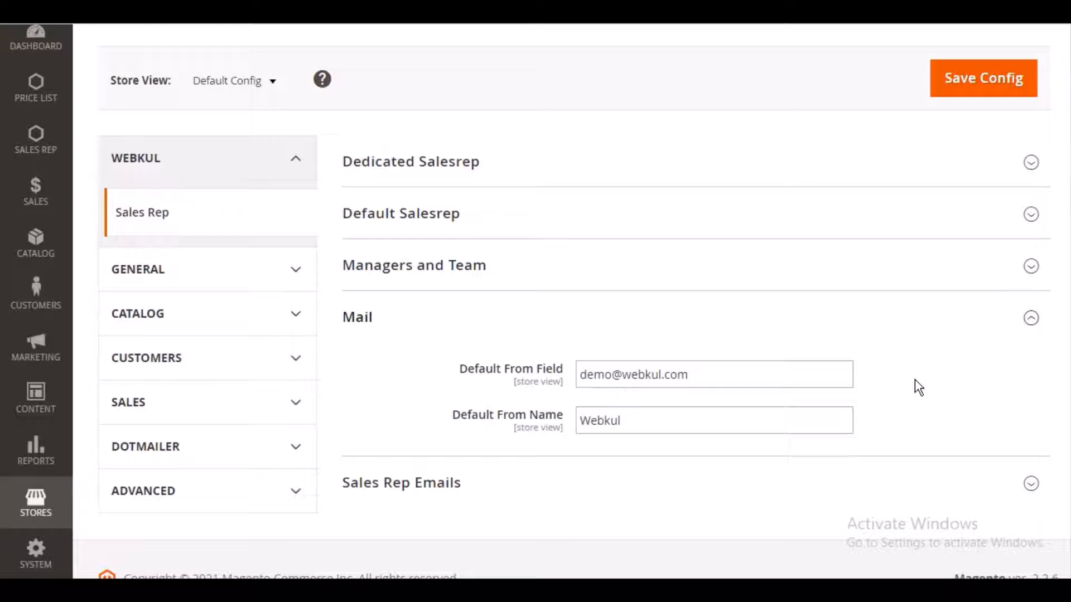
click(736, 375)
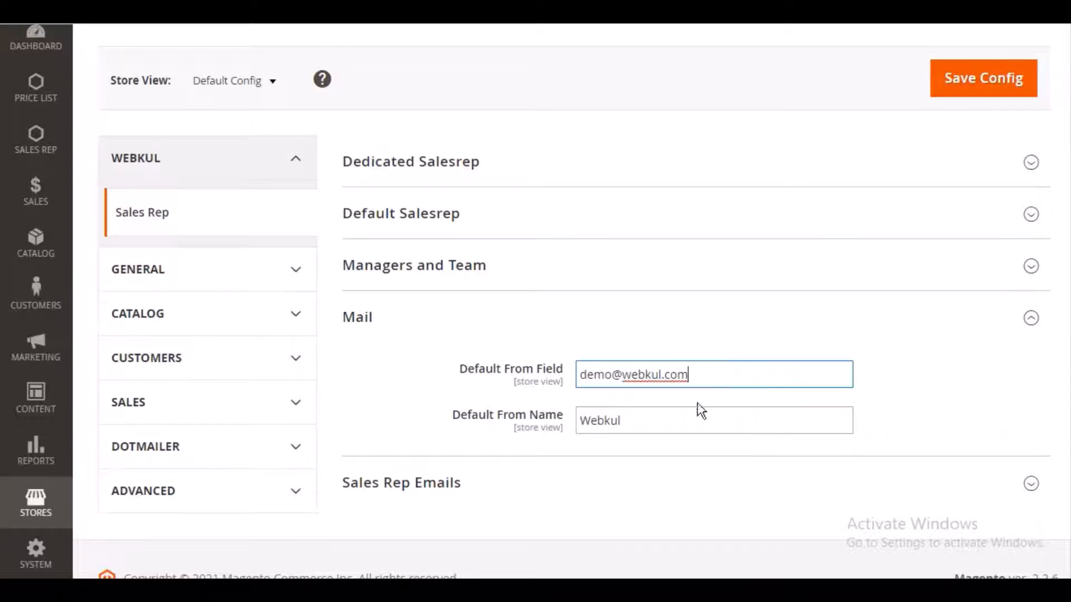
click(696, 420)
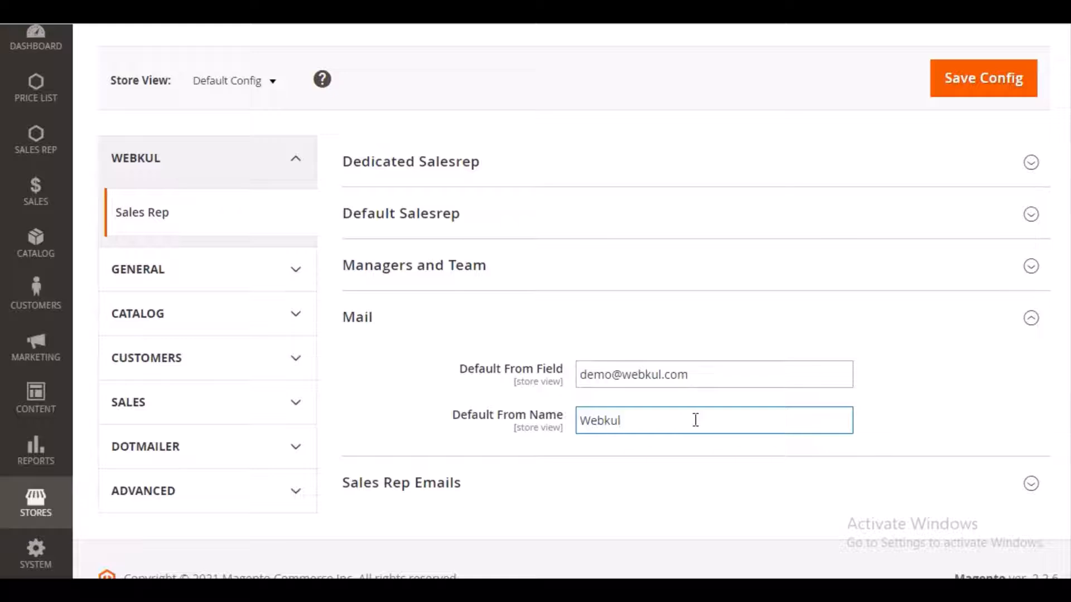
click(970, 26)
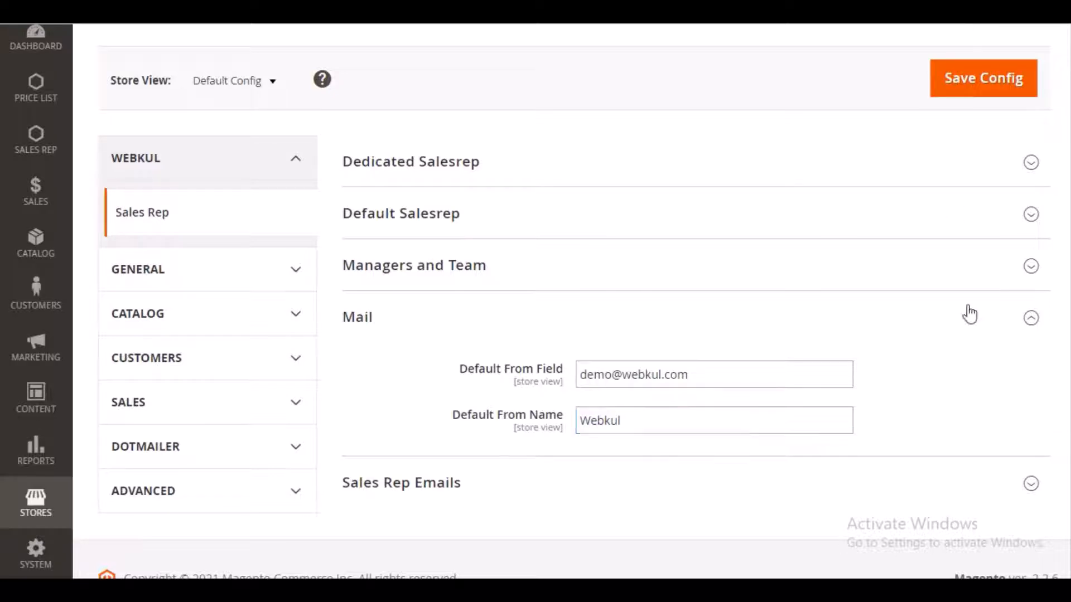
click(1035, 329)
Review the email template selections for orders, quotes and messages under Sales Rep Emails, and save the configuration
click(1033, 373)
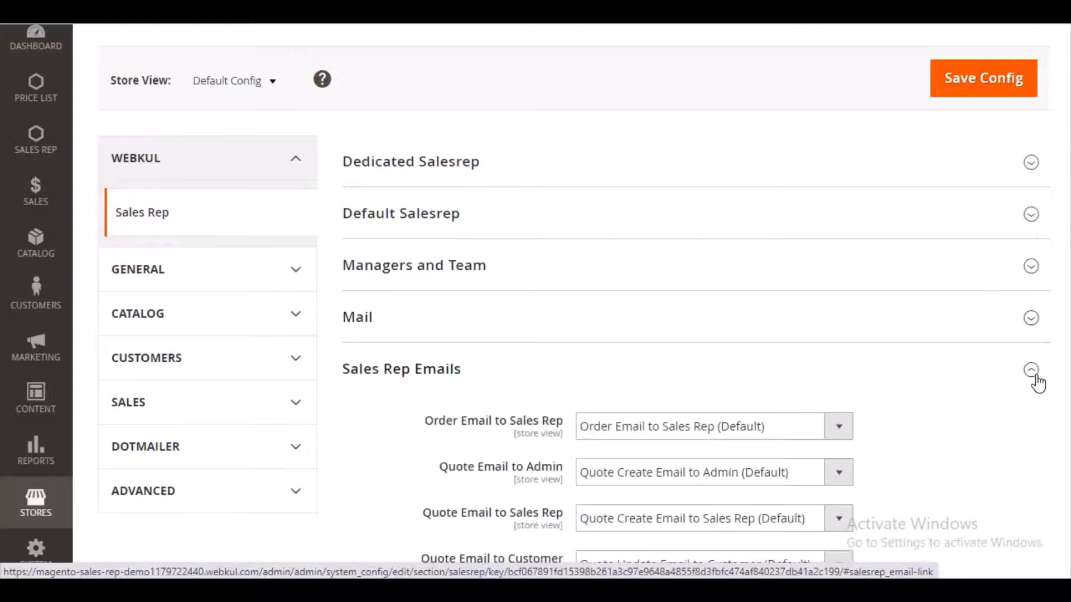
scroll(578, 335, down, 5)
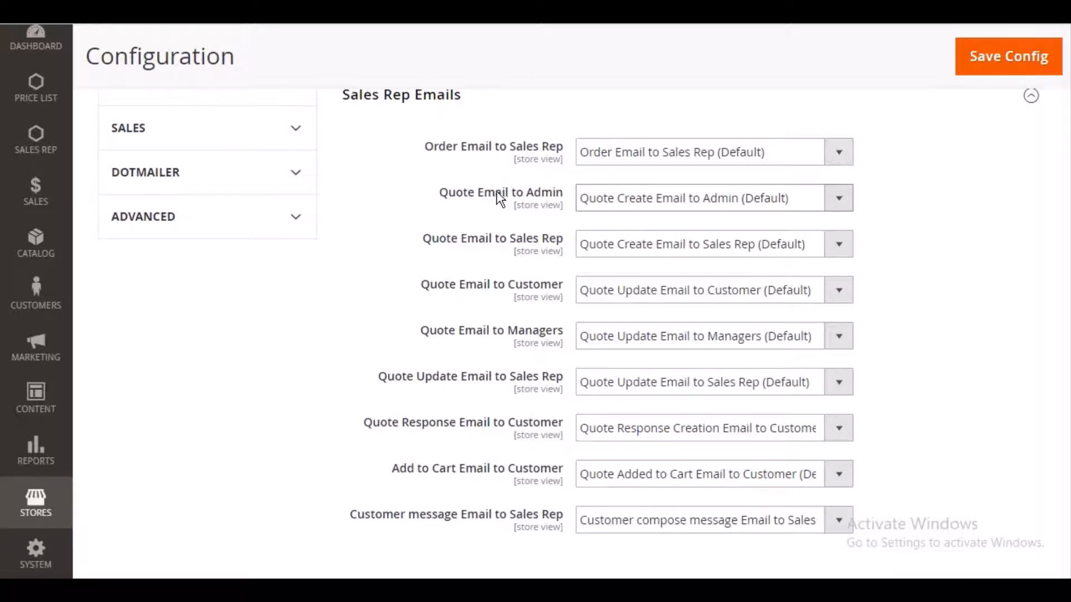
click(840, 161)
click(840, 160)
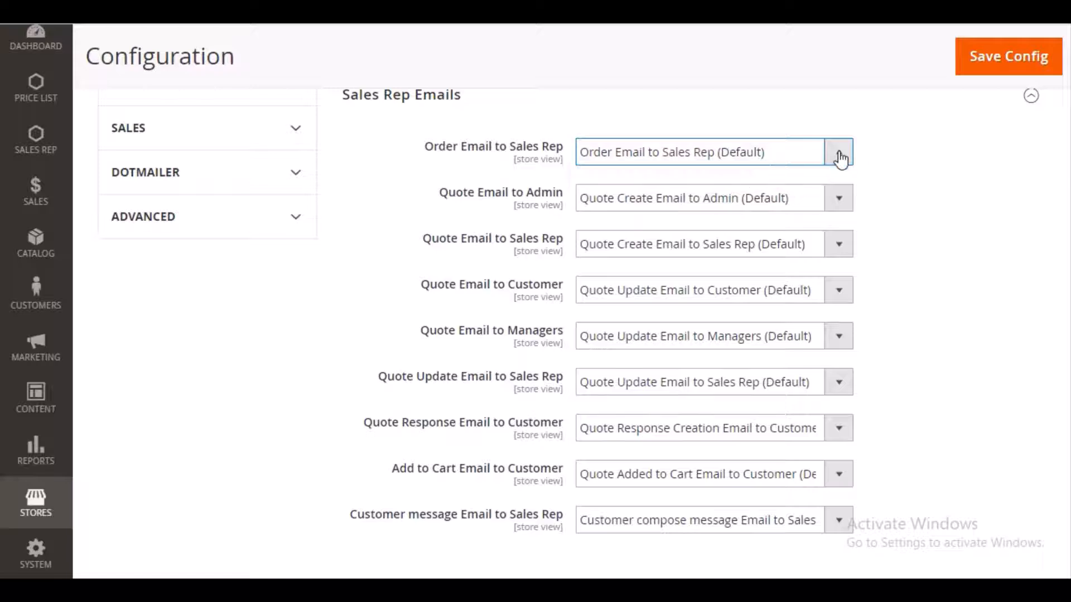
click(841, 208)
click(842, 208)
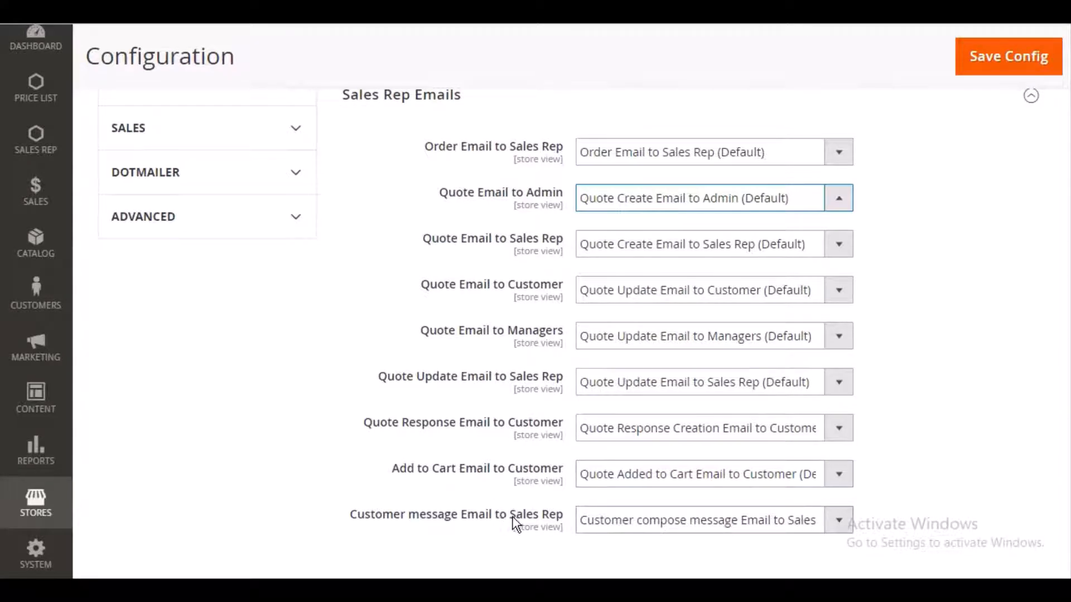
scroll(572, 333, down, 2)
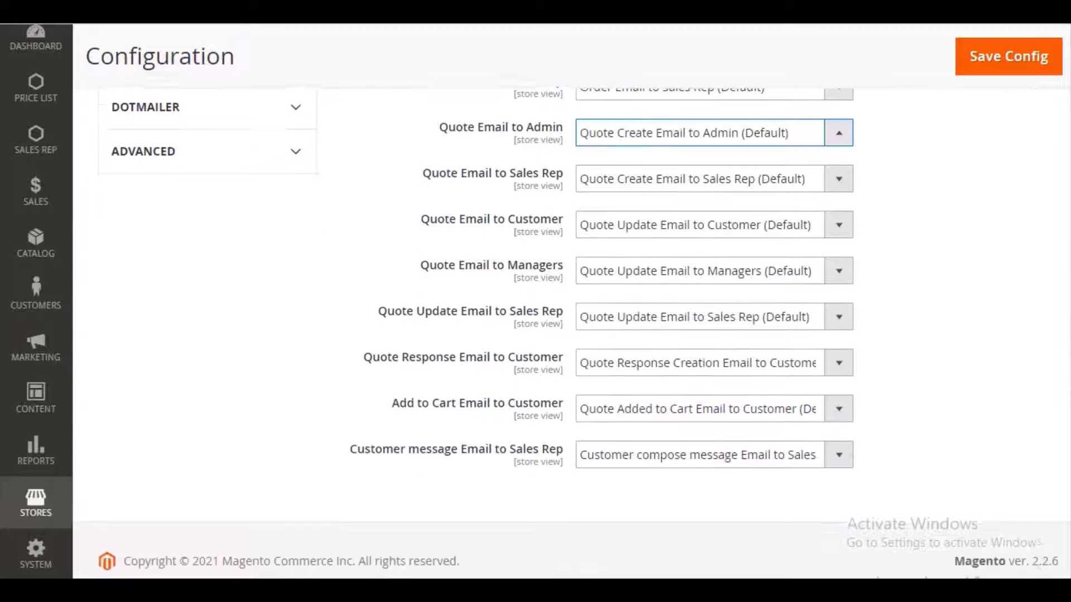
click(839, 435)
click(980, 252)
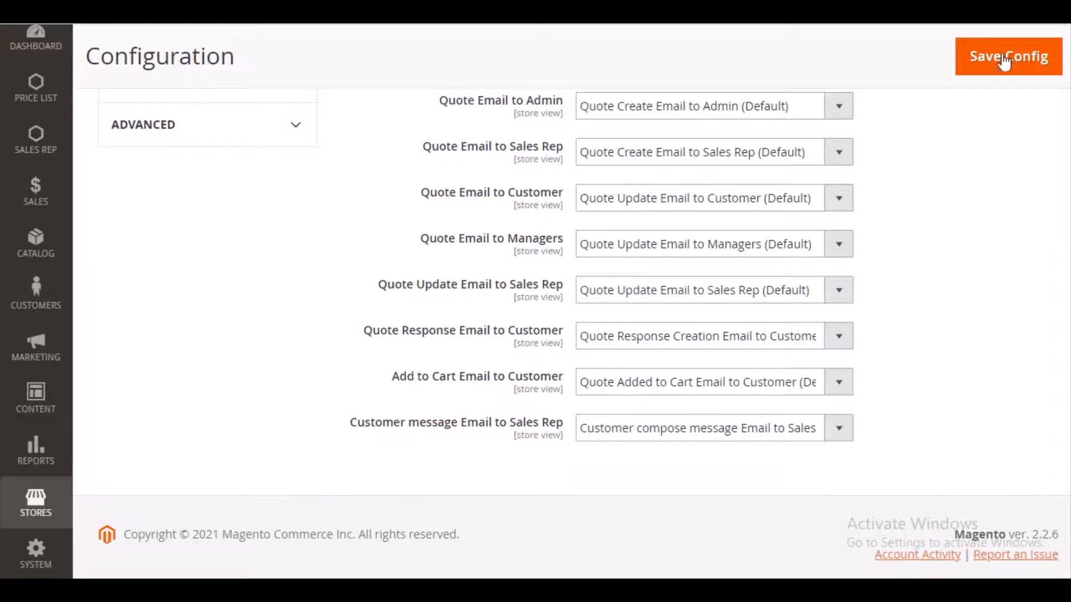
click(976, 63)
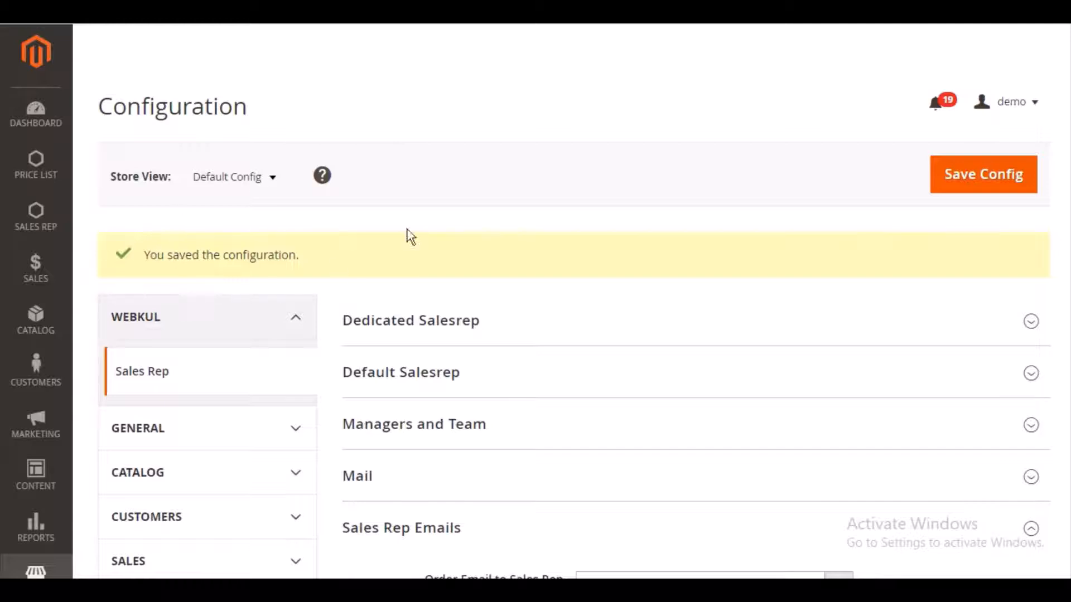
Open the Sales Rep Dashboard and review its totals, averages, sales chart, new quotes and new messages
click(41, 217)
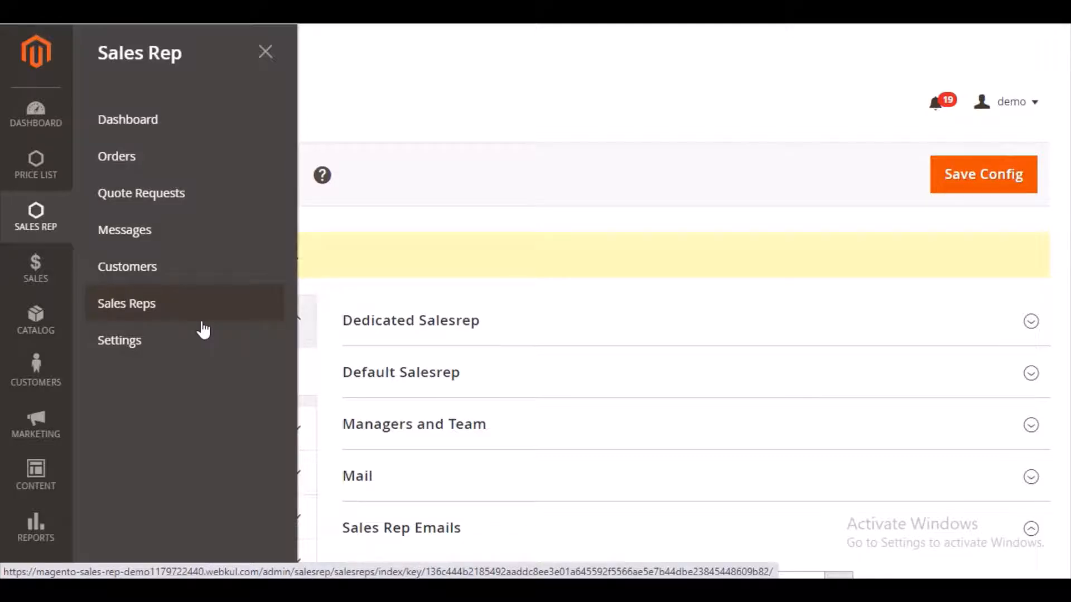
click(166, 135)
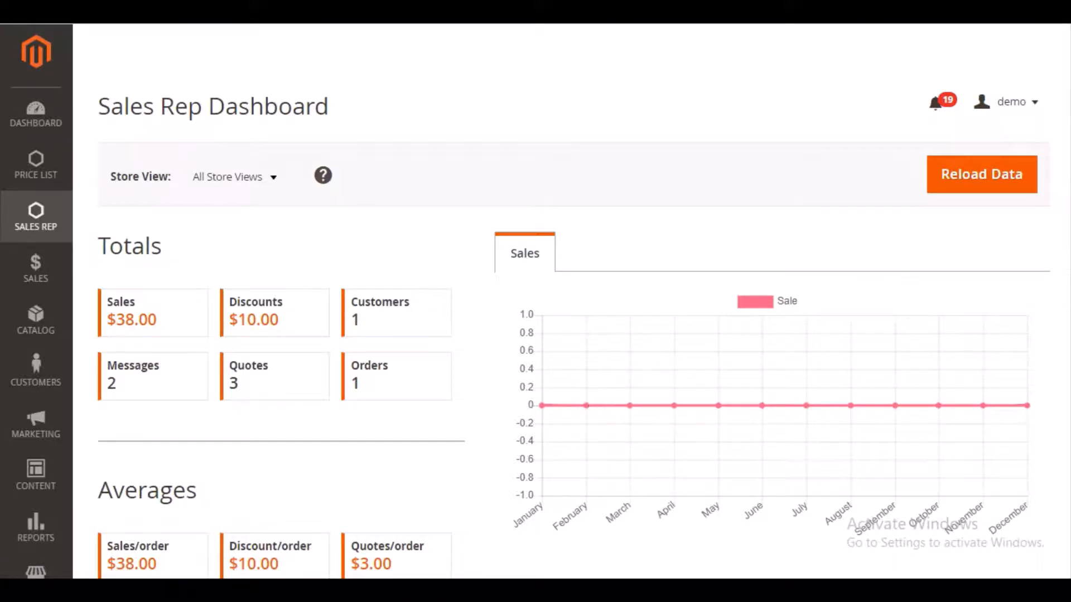
scroll(145, 303, down, 6)
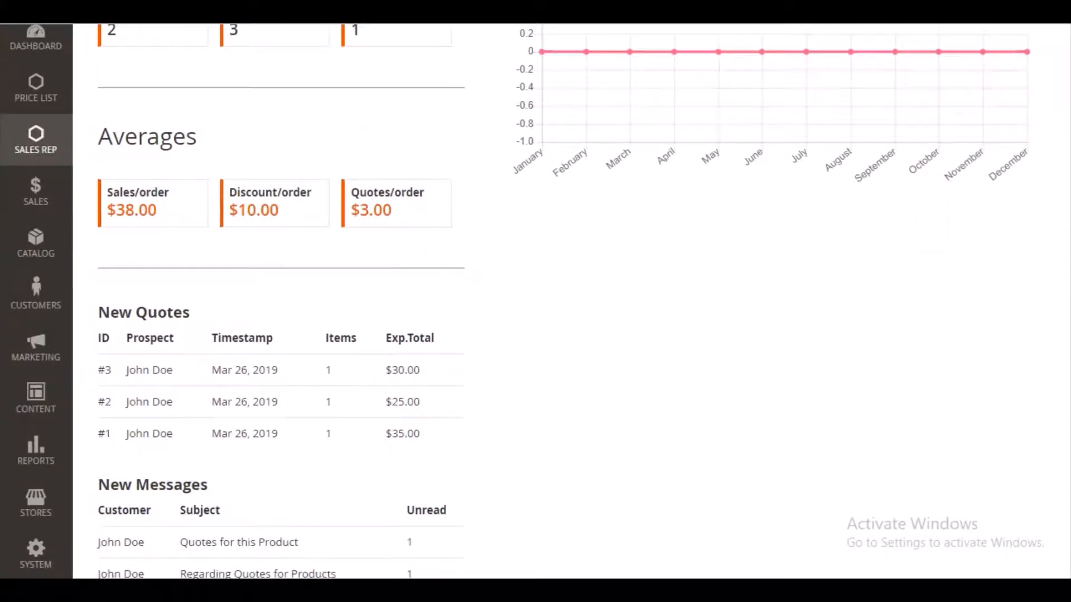
scroll(572, 301, down, 2)
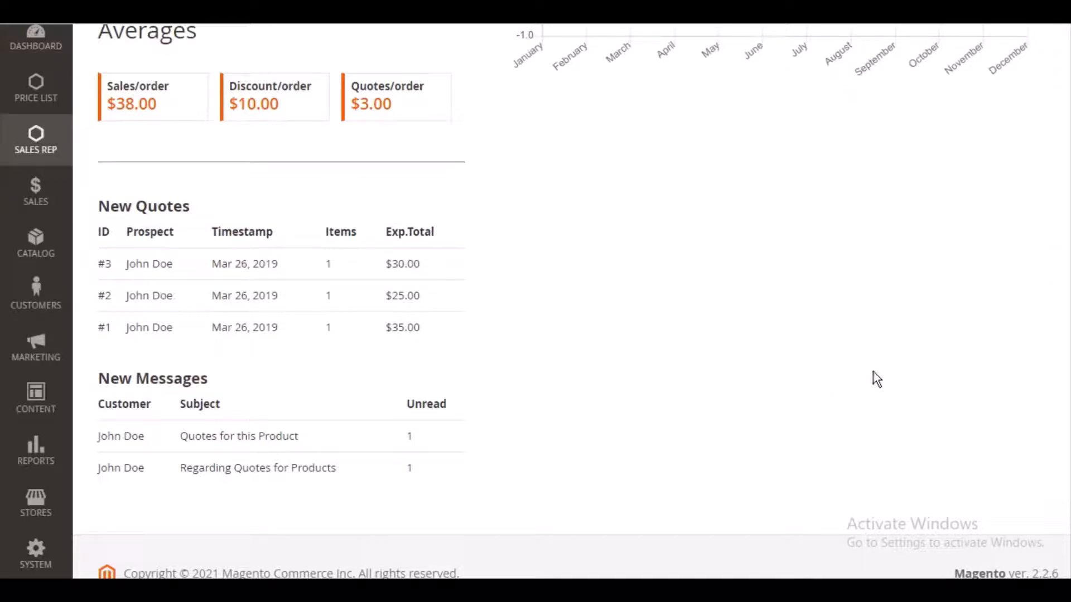
Open the Sales Rep orders list to review its order columns, and open the Sales Rep quote requests
scroll(873, 370, up, 5)
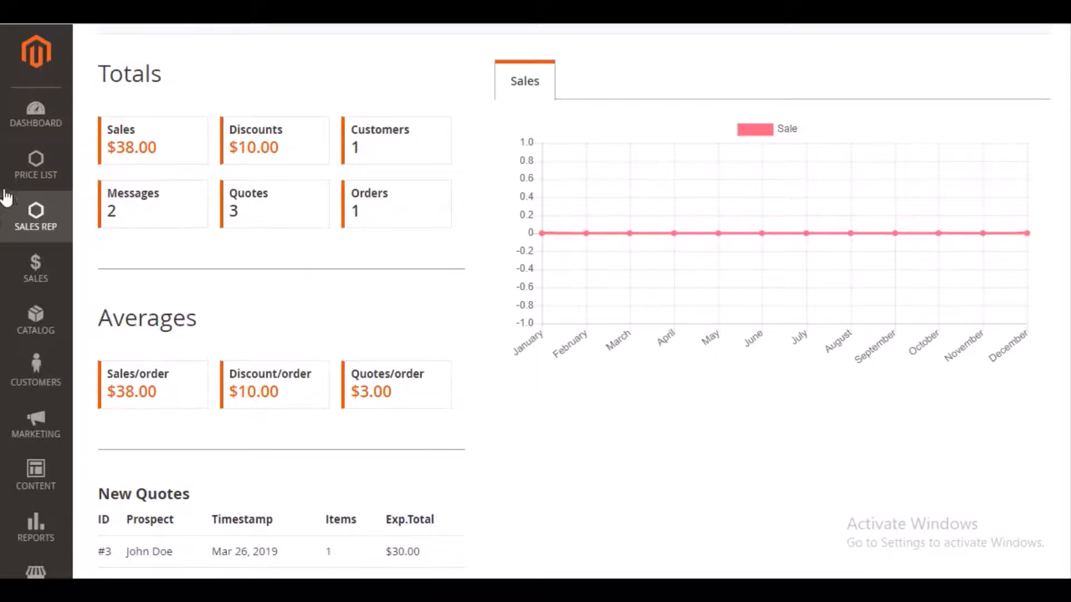
click(40, 226)
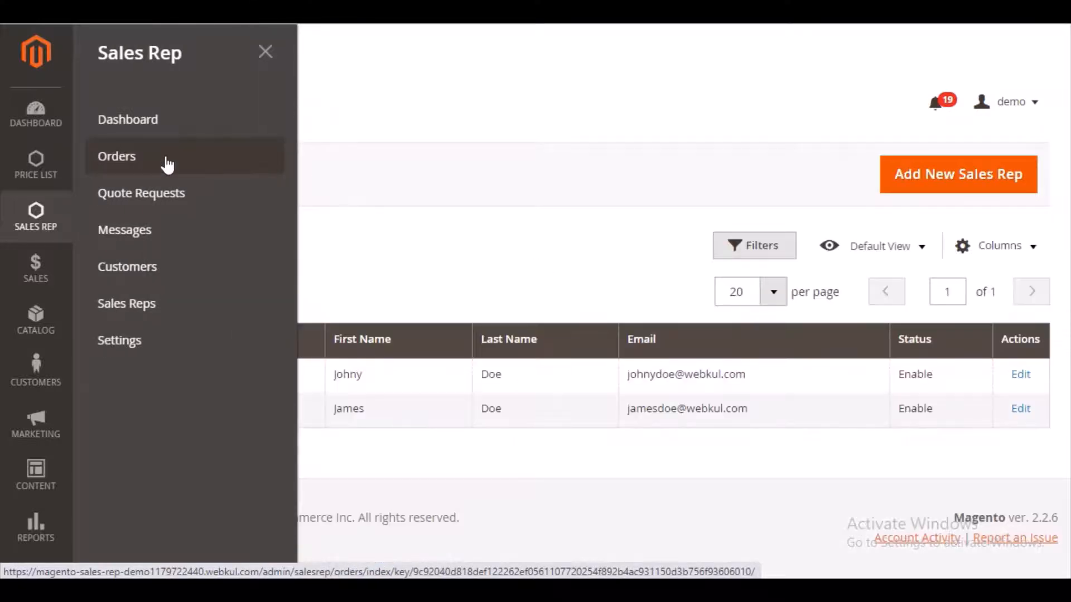
click(167, 165)
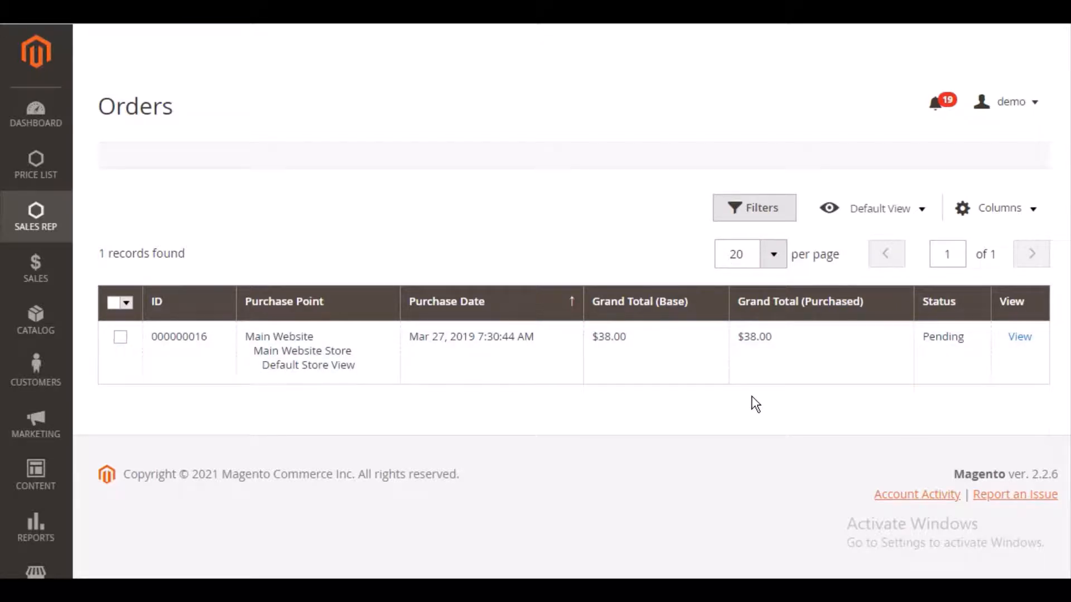
click(24, 230)
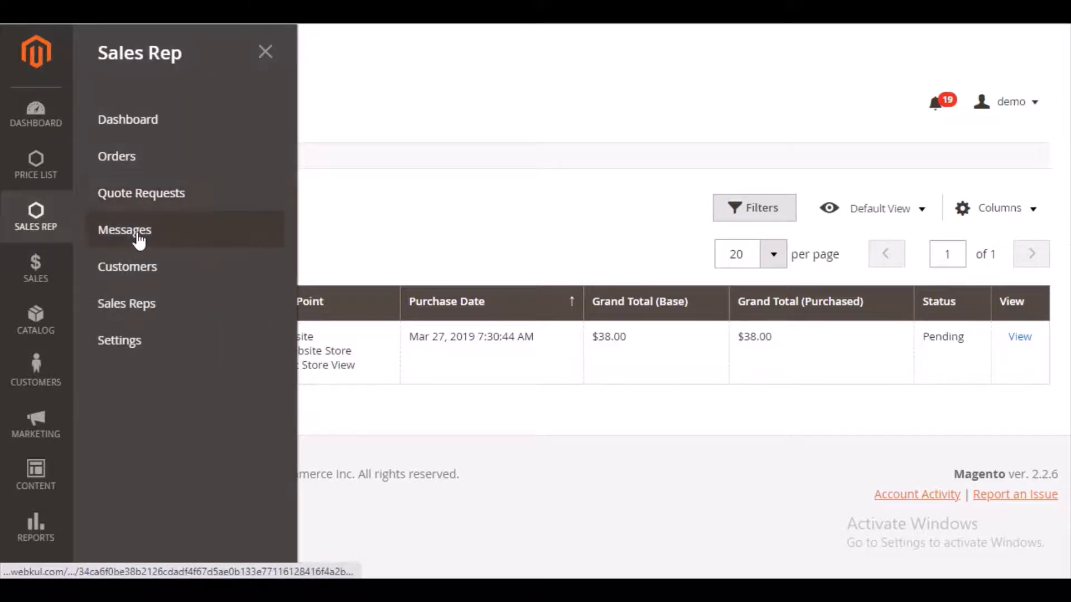
click(140, 200)
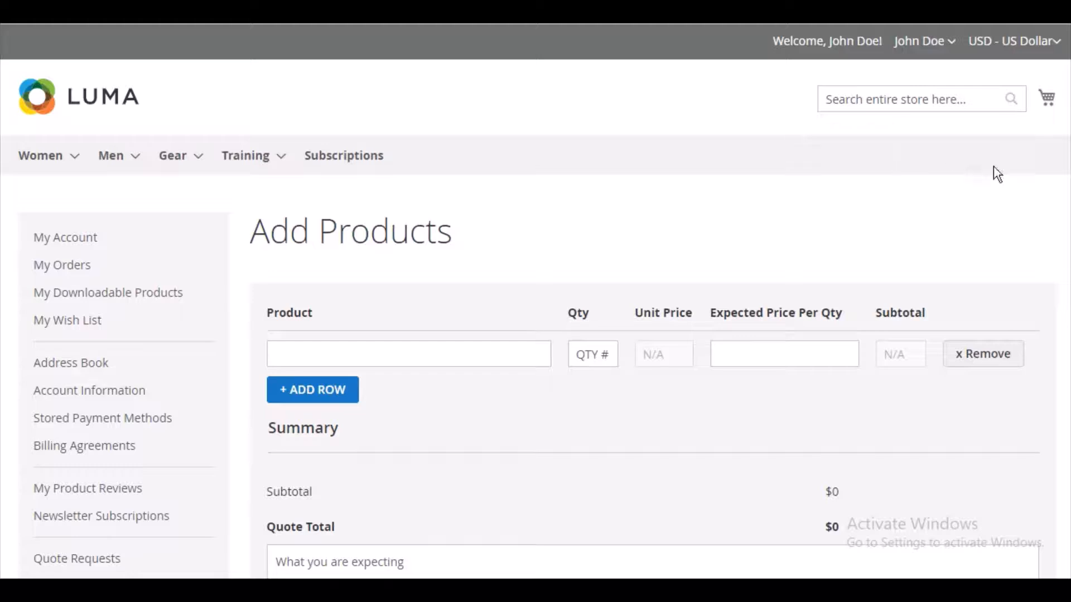
On the Luma storefront's new quote form, add the Hyperion Elements Jacket (#MJ02) in size L and Green
scroll(536, 302, down, 3)
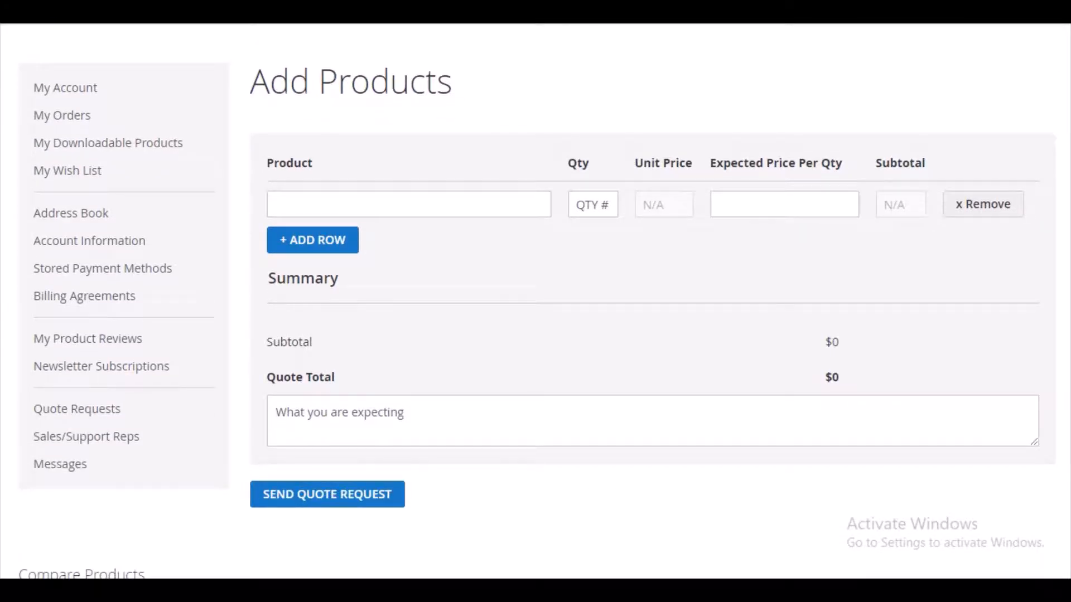
click(475, 200)
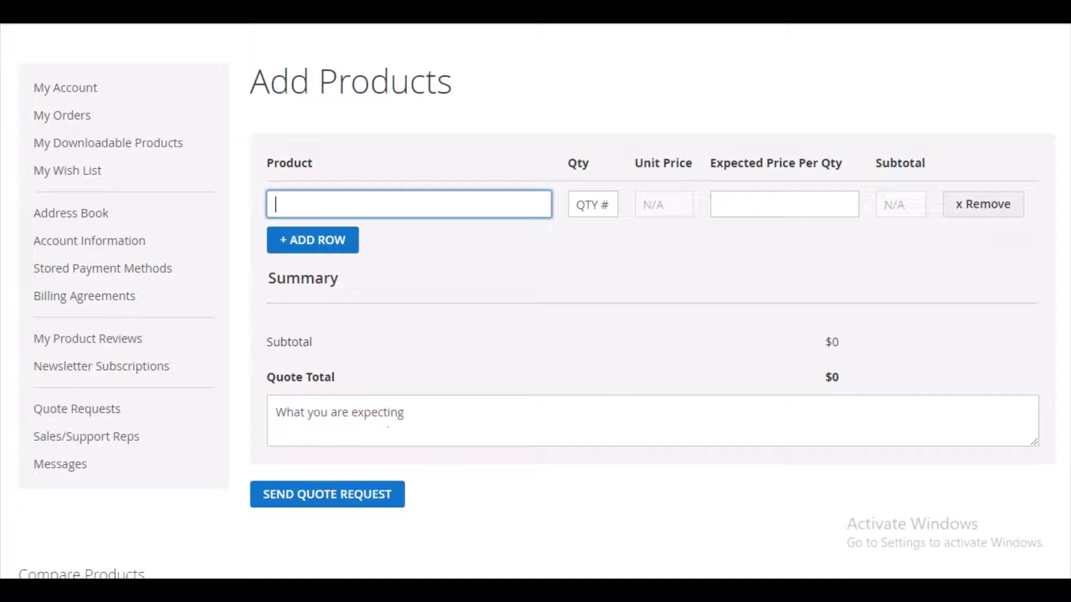
click(966, 16)
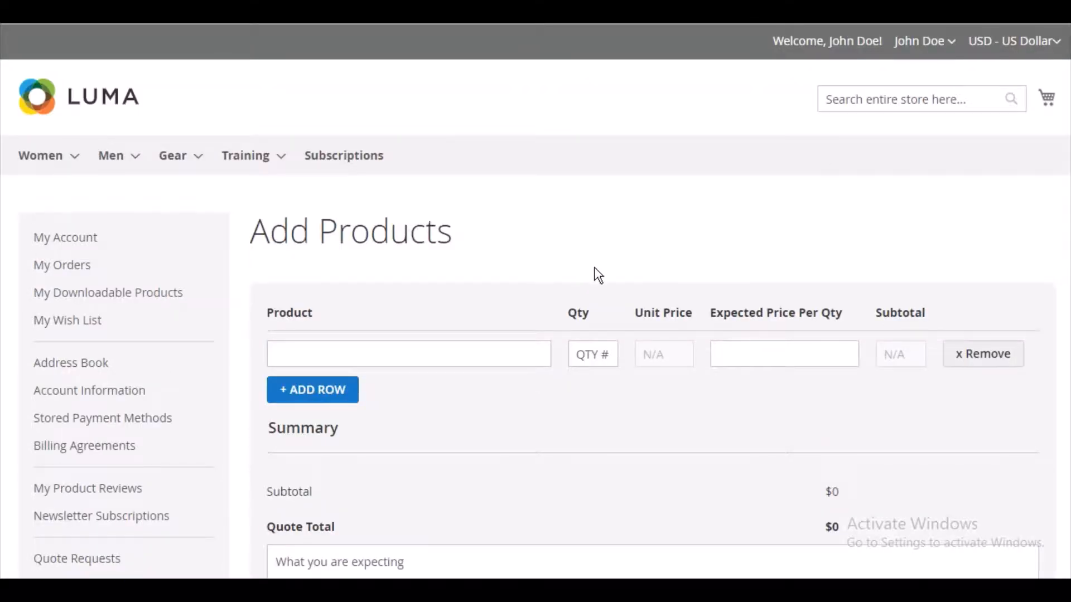
click(406, 350)
text(jacket)
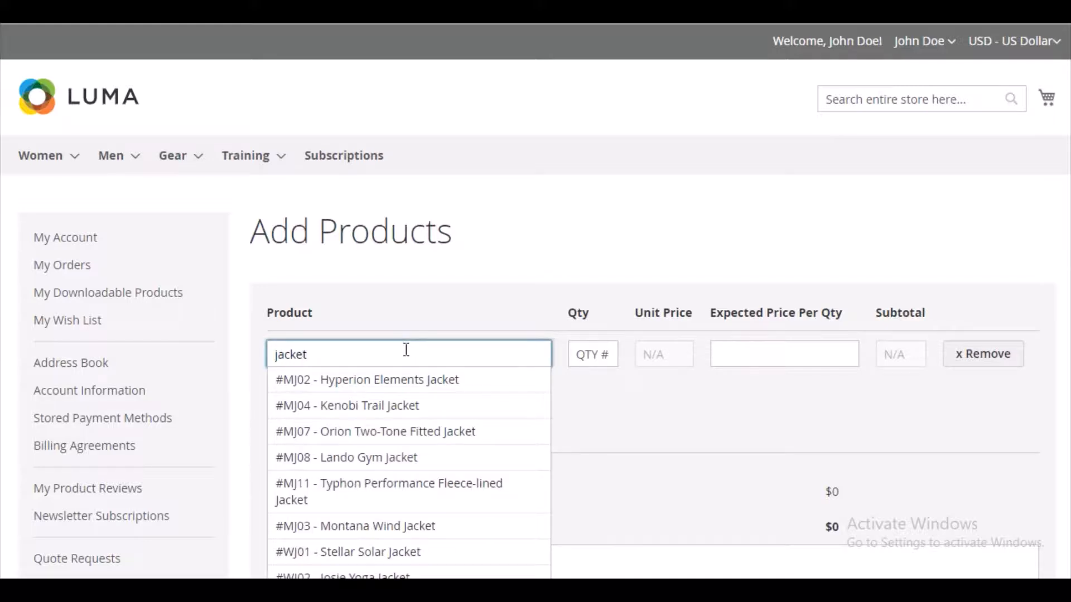
click(391, 380)
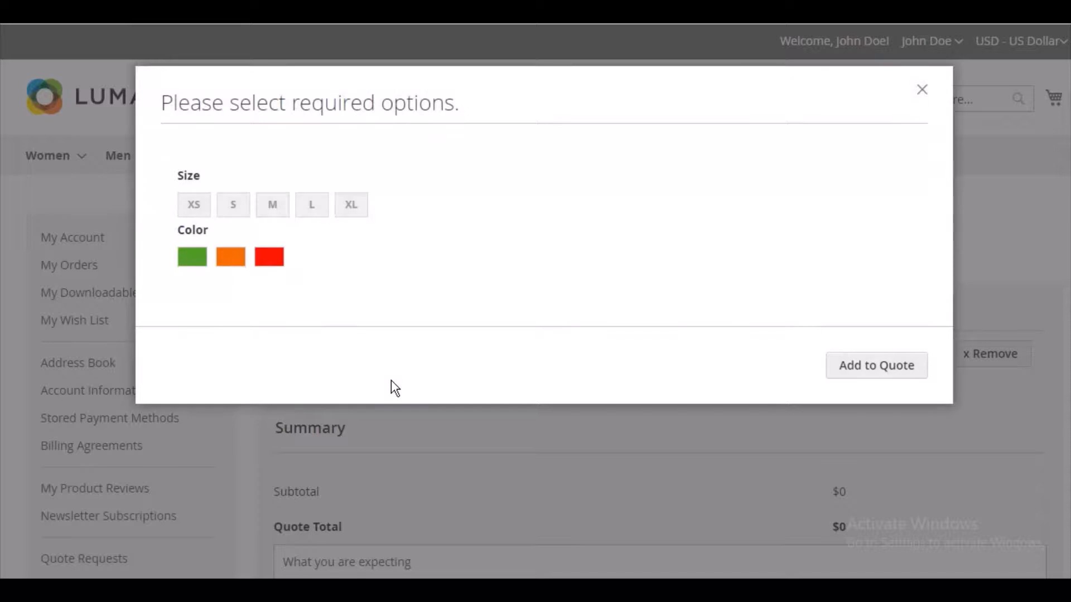
click(311, 212)
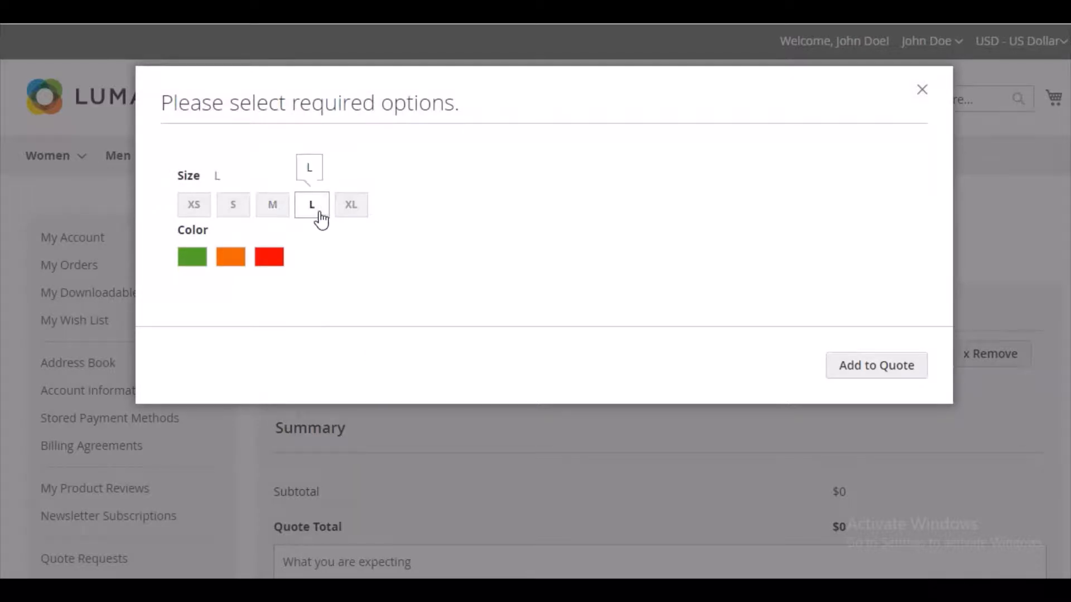
click(193, 261)
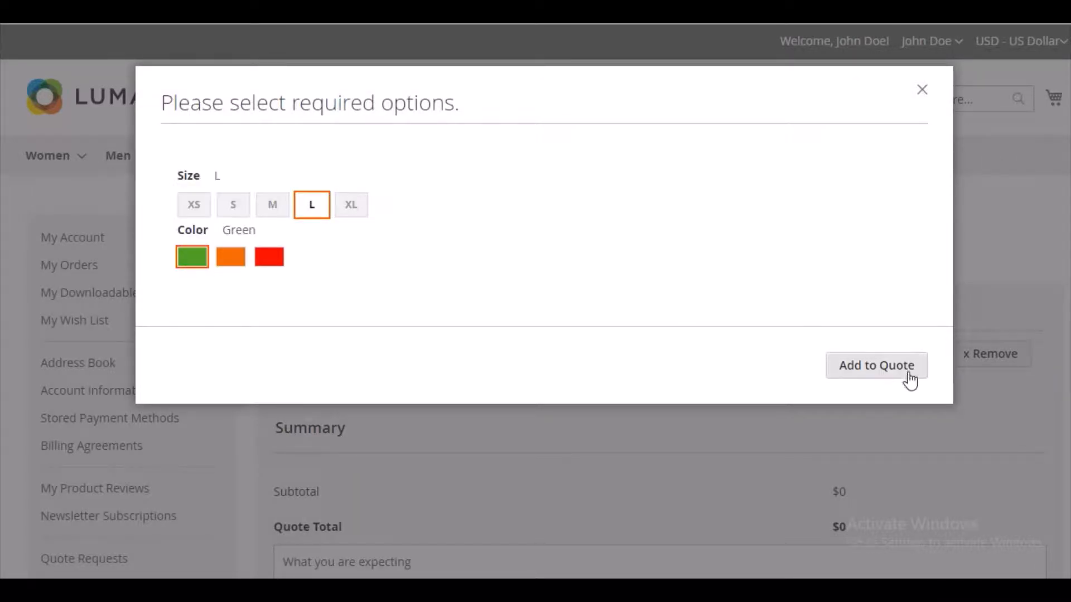
click(886, 371)
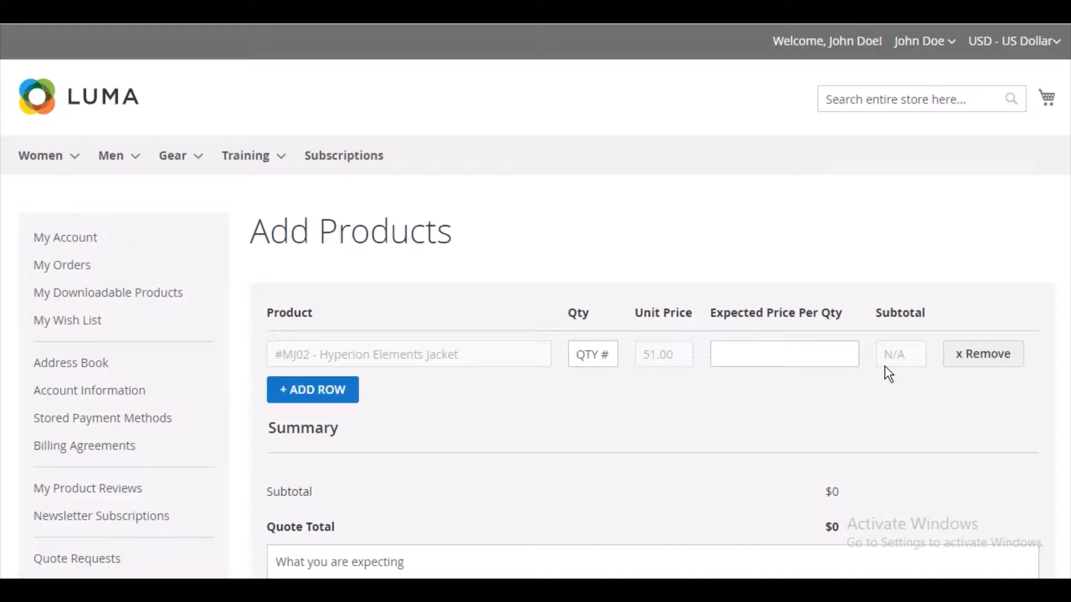
Complete the jacket row with quantity 1 and expected price 45.00, add another product row, and send the quote request
click(743, 356)
text(45)
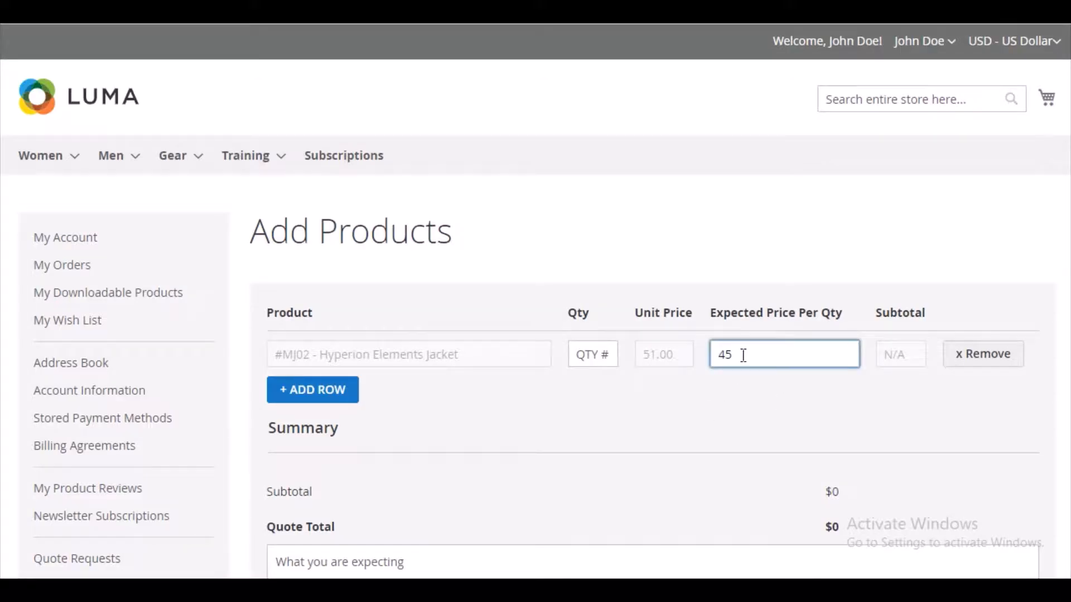
text(.00)
click(317, 392)
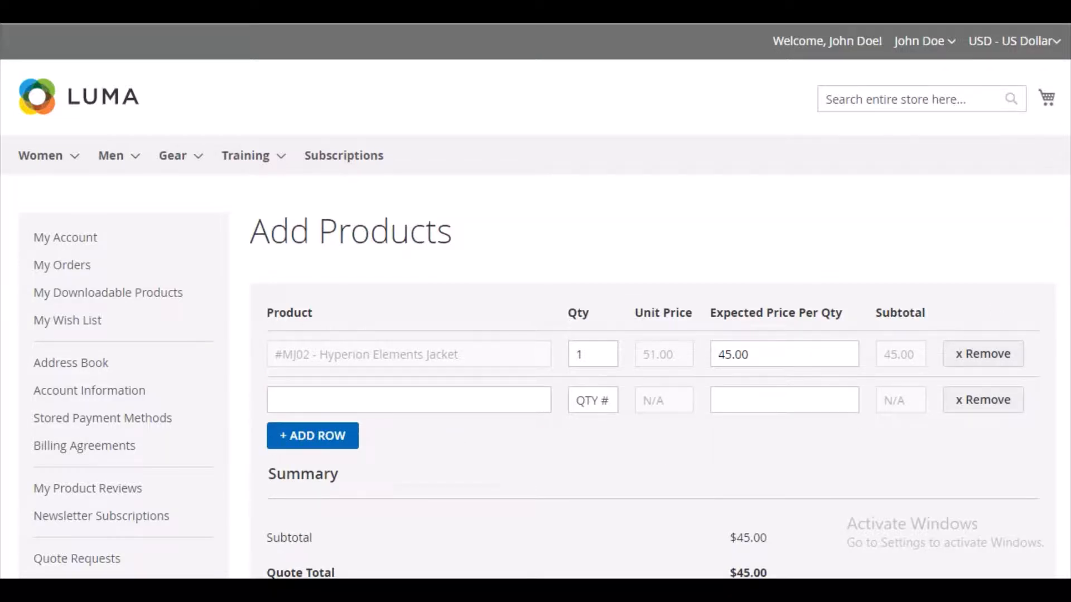
scroll(1013, 377, down, 6)
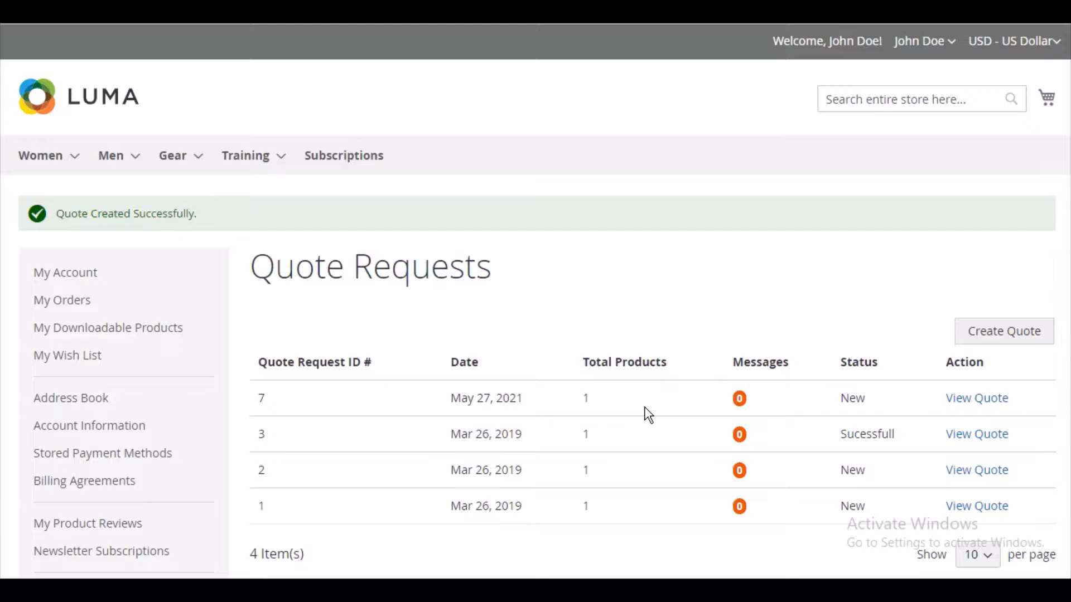
View storefront quote request 7 and check its quote responses and messages
click(985, 404)
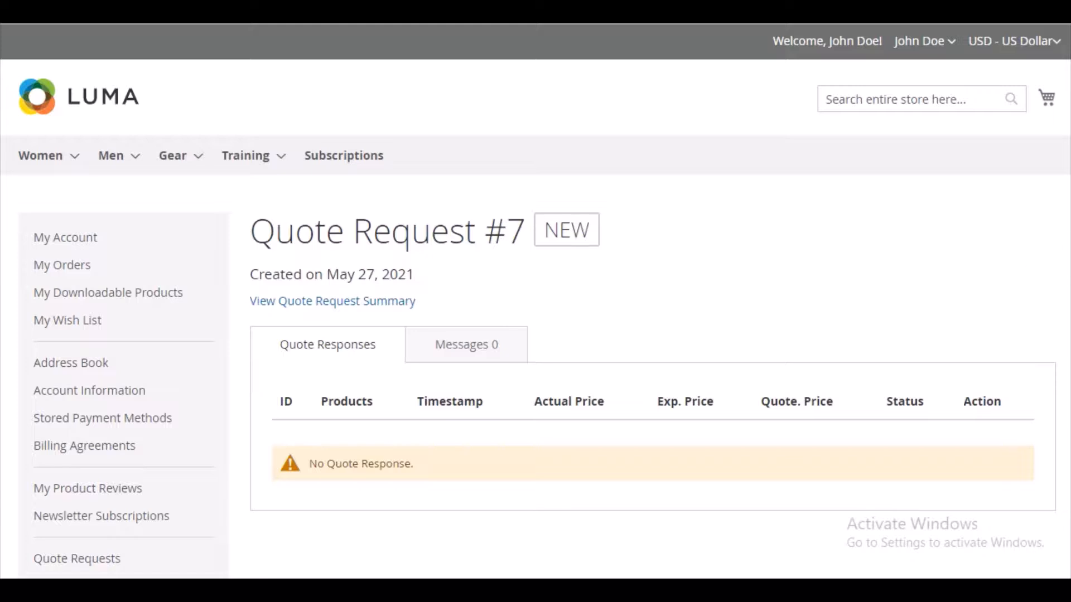
scroll(375, 353, down, 2)
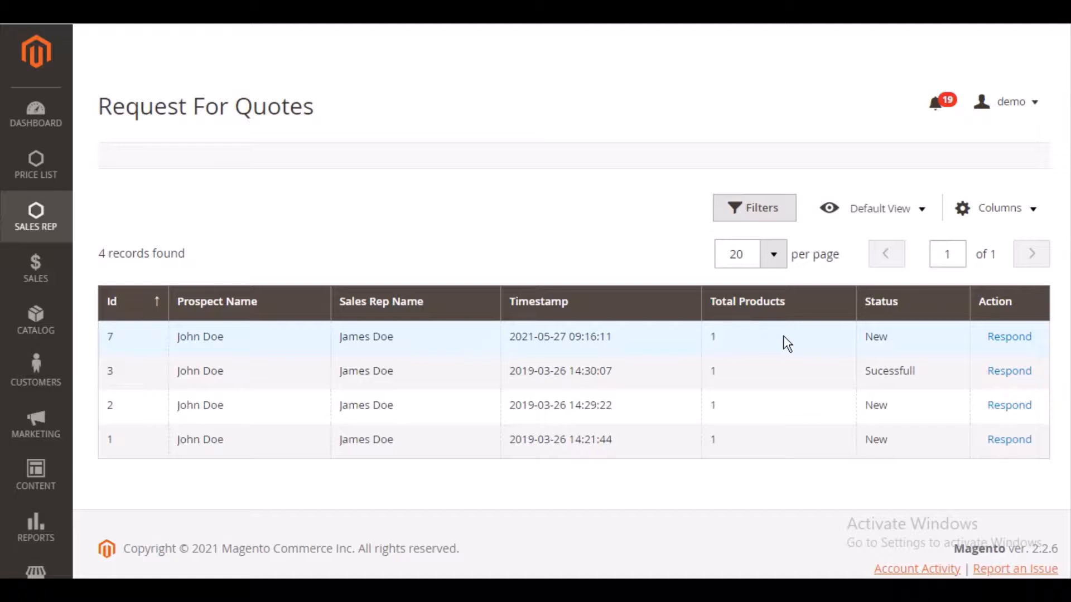
In the Magento admin's Request For Quotes list, open quote 7 and review its account information, requested products and request actions
click(1006, 342)
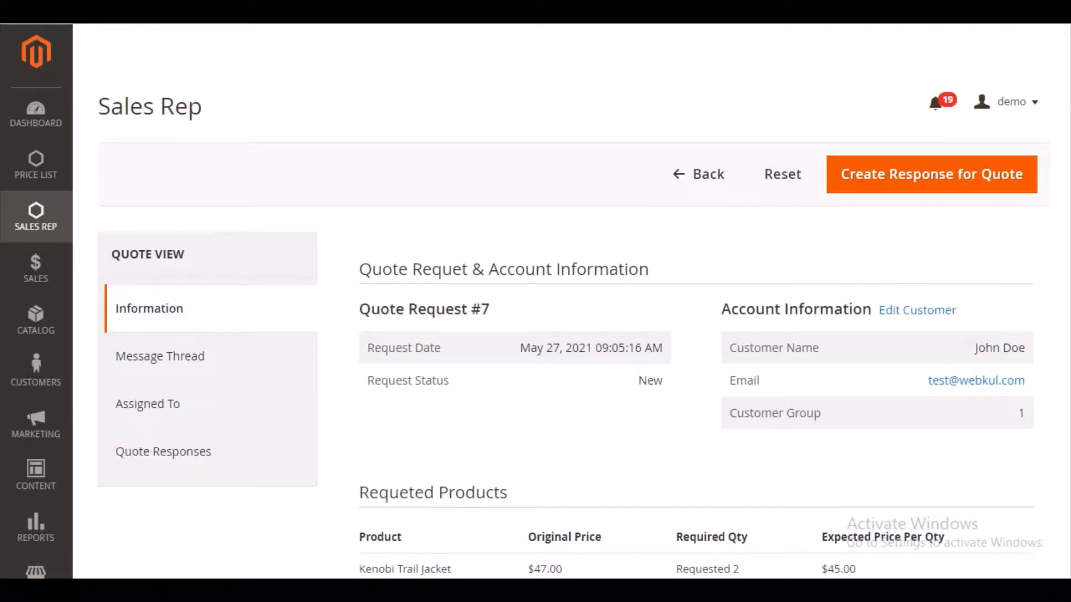
scroll(558, 301, down, 2)
scroll(557, 301, up, 2)
scroll(557, 301, down, 2)
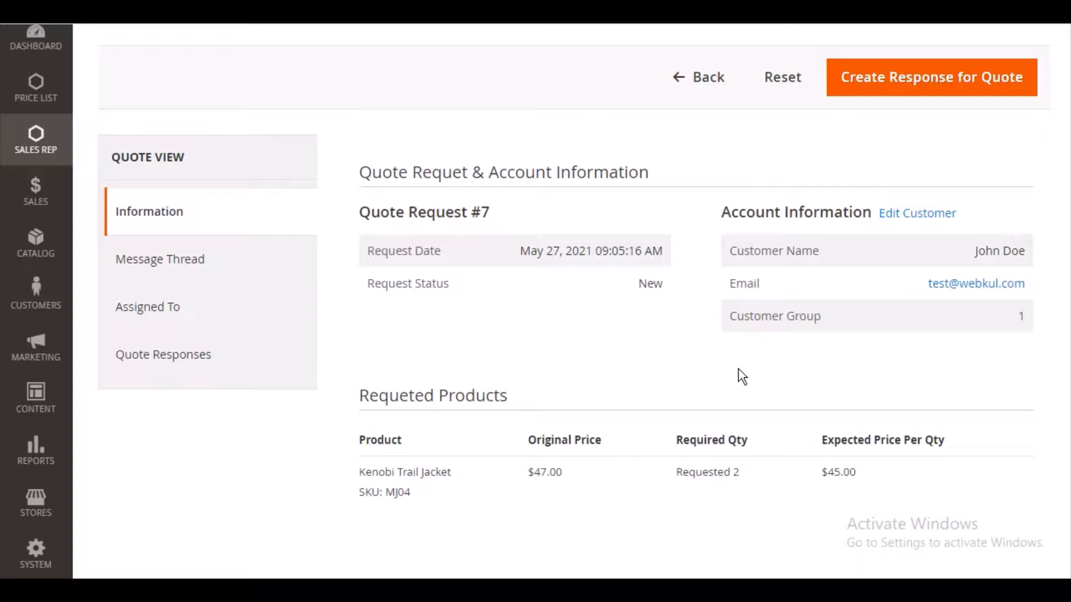
drag(1070, 268, 1070, 269)
scroll(566, 333, down, 5)
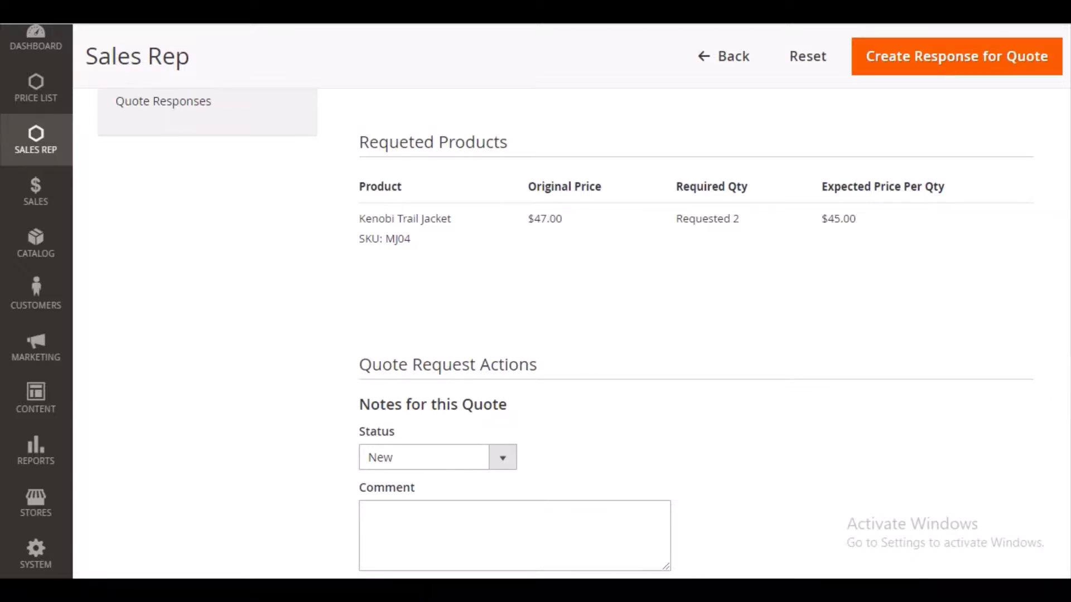
scroll(866, 326, down, 2)
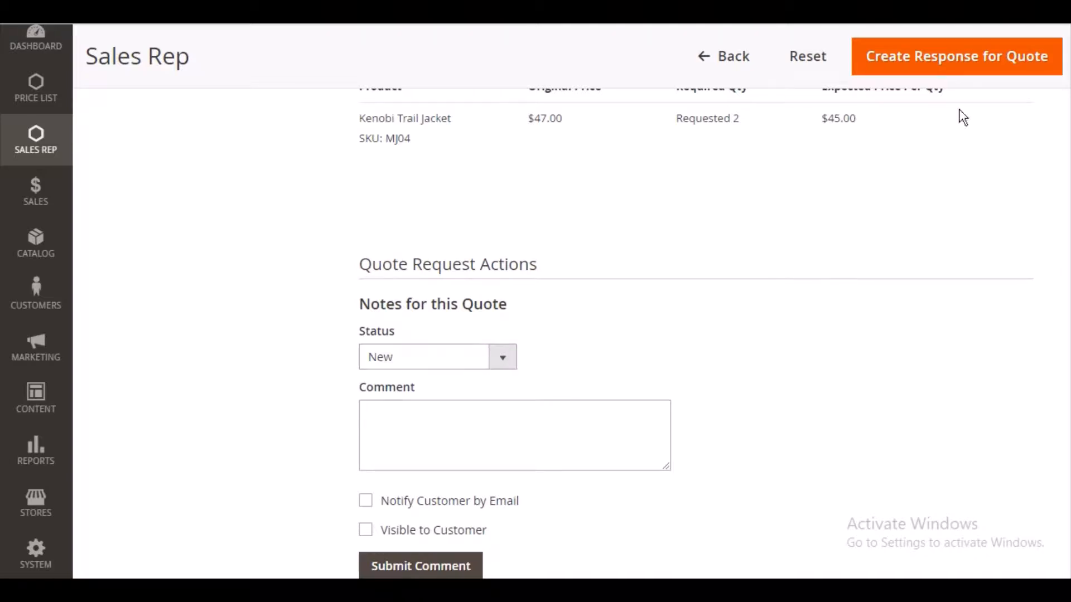
Open the response form for quote 7, check the requested item's prices and quantity, and return to the quote view
click(955, 64)
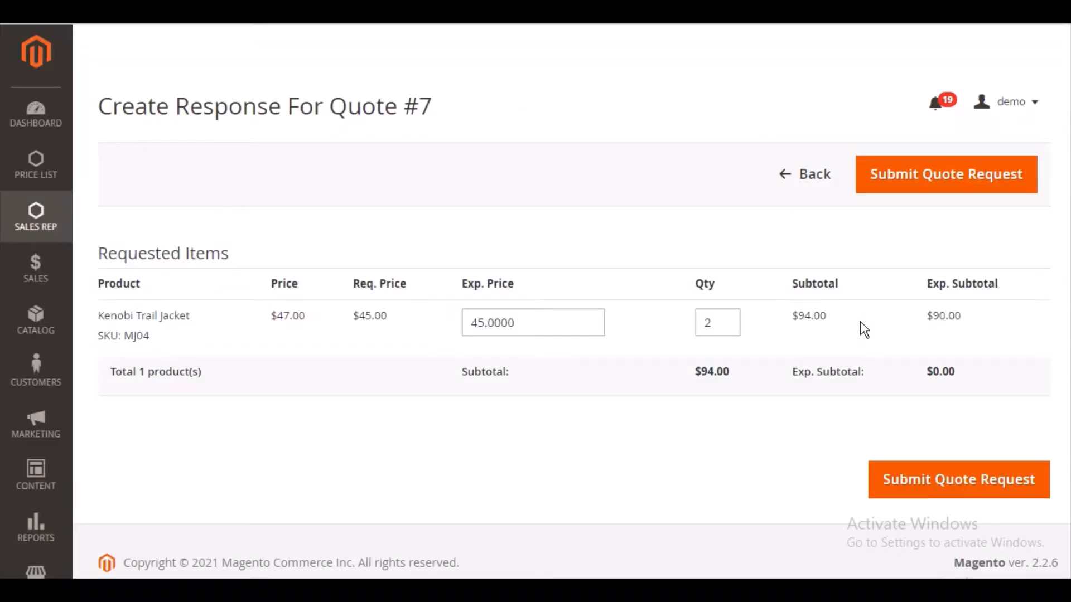
click(921, 188)
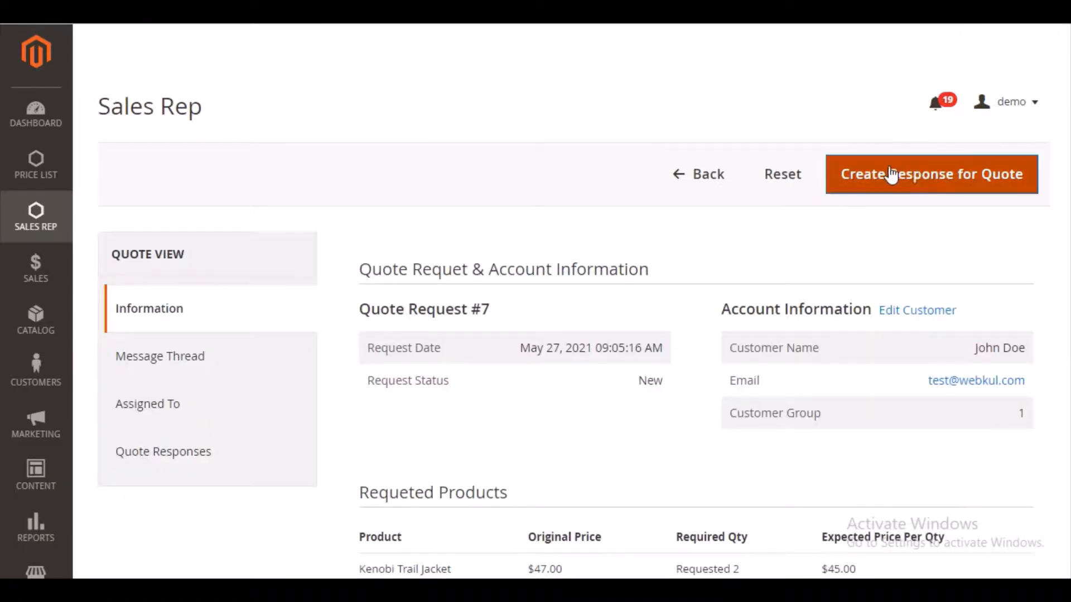
Send the reply "We shall Provide you the jacket at the expected price" in quote 7's message thread
click(212, 364)
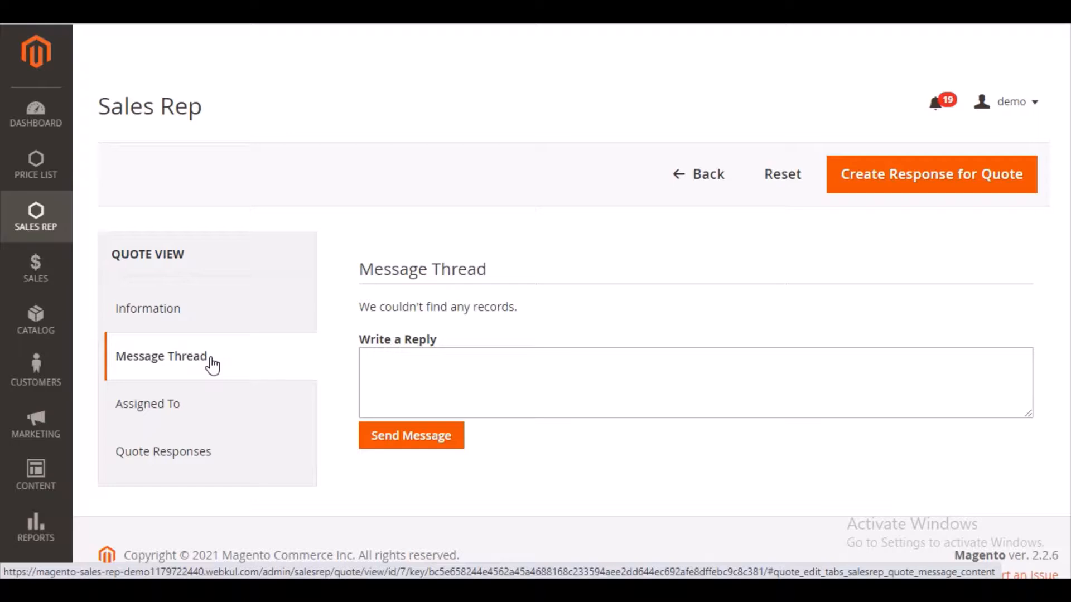
click(418, 376)
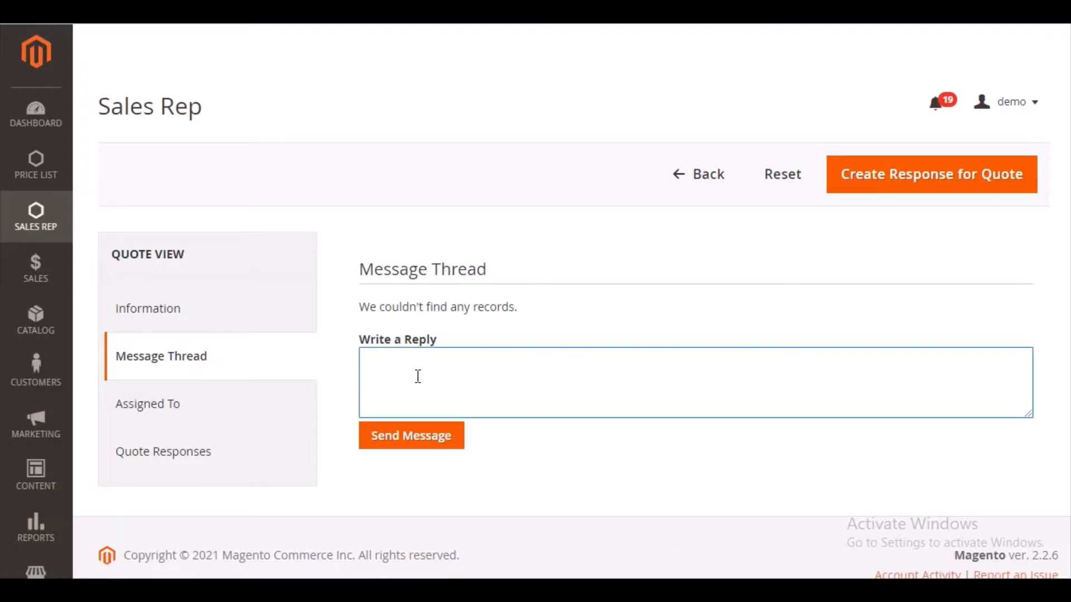
text(We shall)
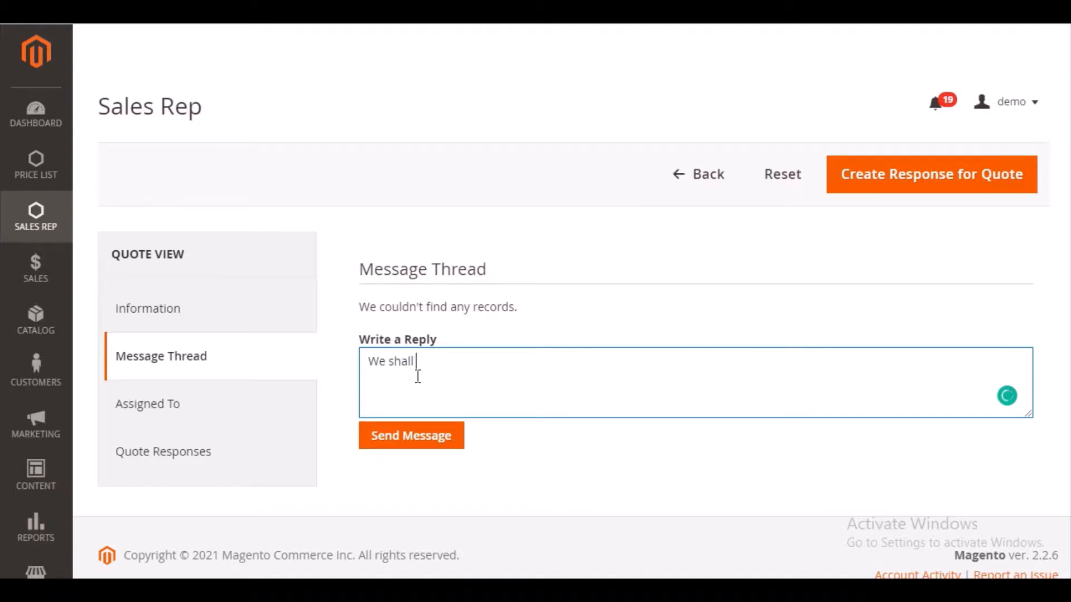
text( Provide you the )
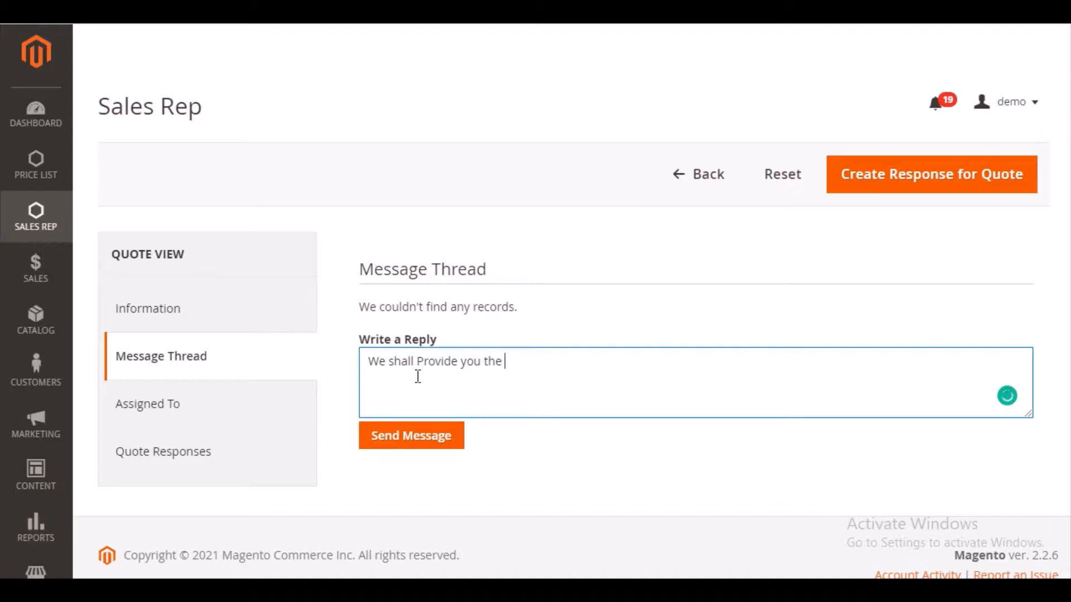
text(jacket at the exp)
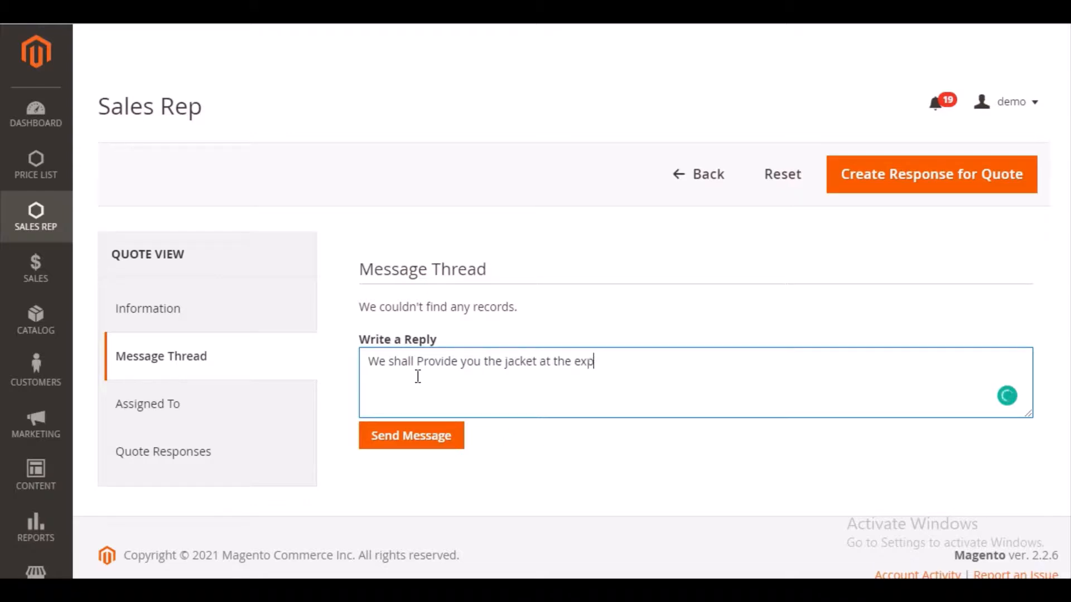
text(ected price)
click(405, 446)
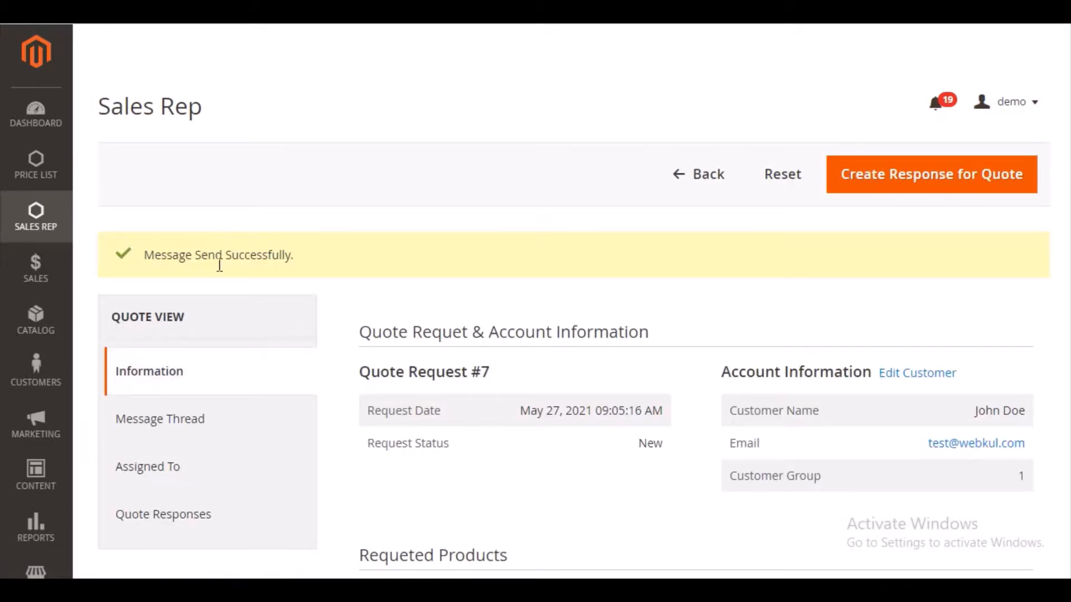
Review quote 7's sales rep assignment, notes and notification options, and update the sales rep with the current selection
click(154, 487)
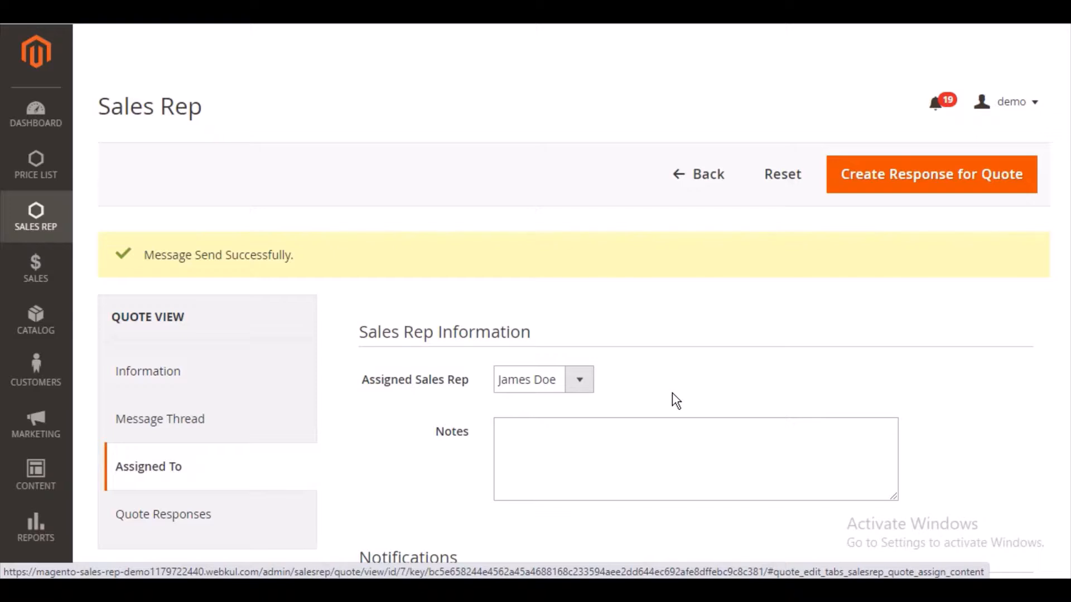
click(579, 385)
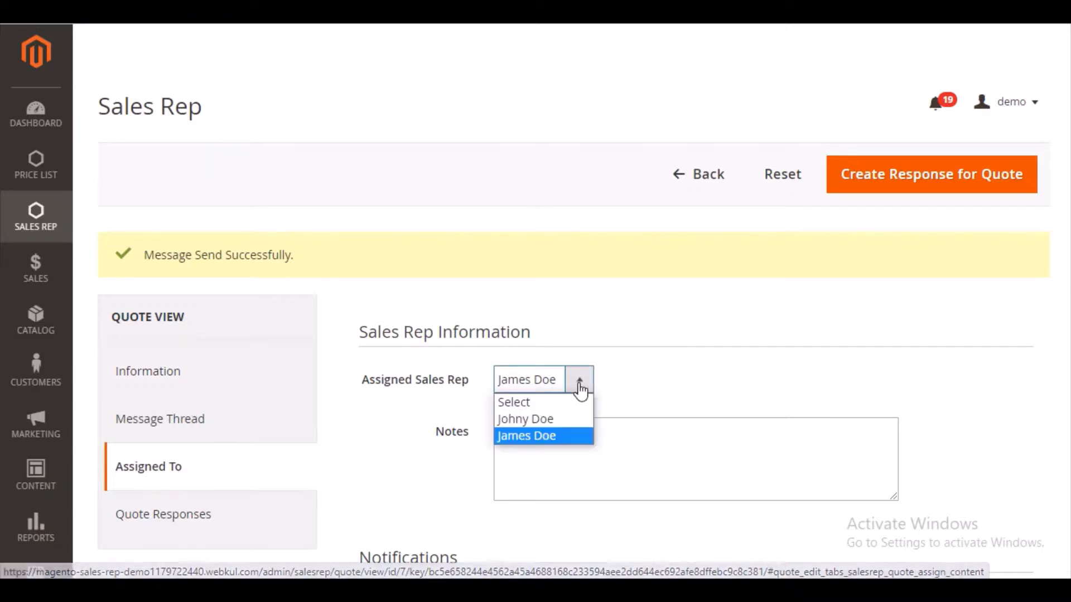
click(579, 381)
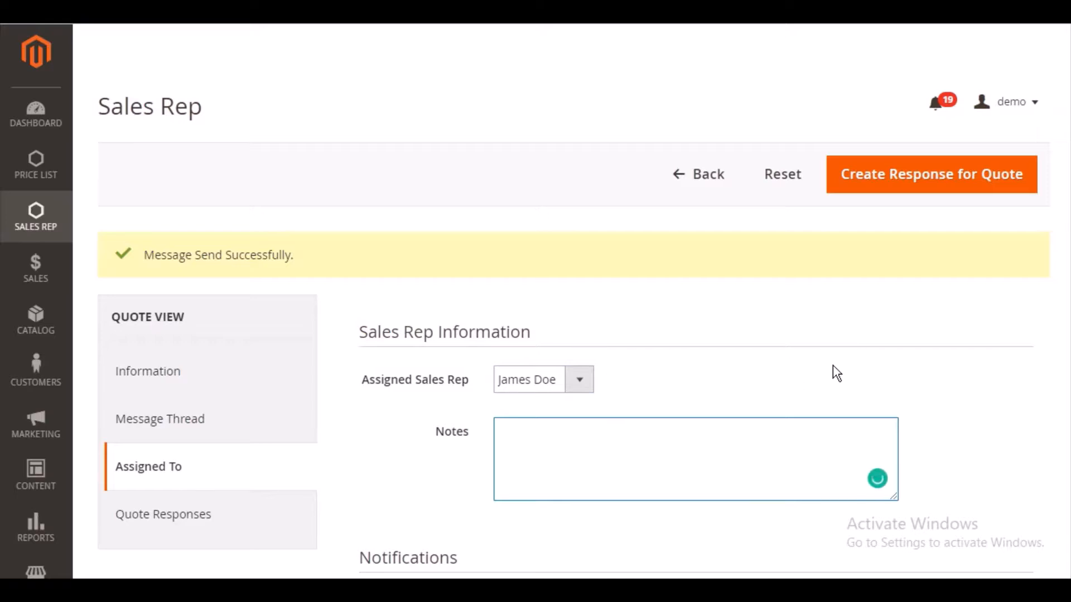
scroll(835, 370, down, 3)
scroll(740, 417, down, 3)
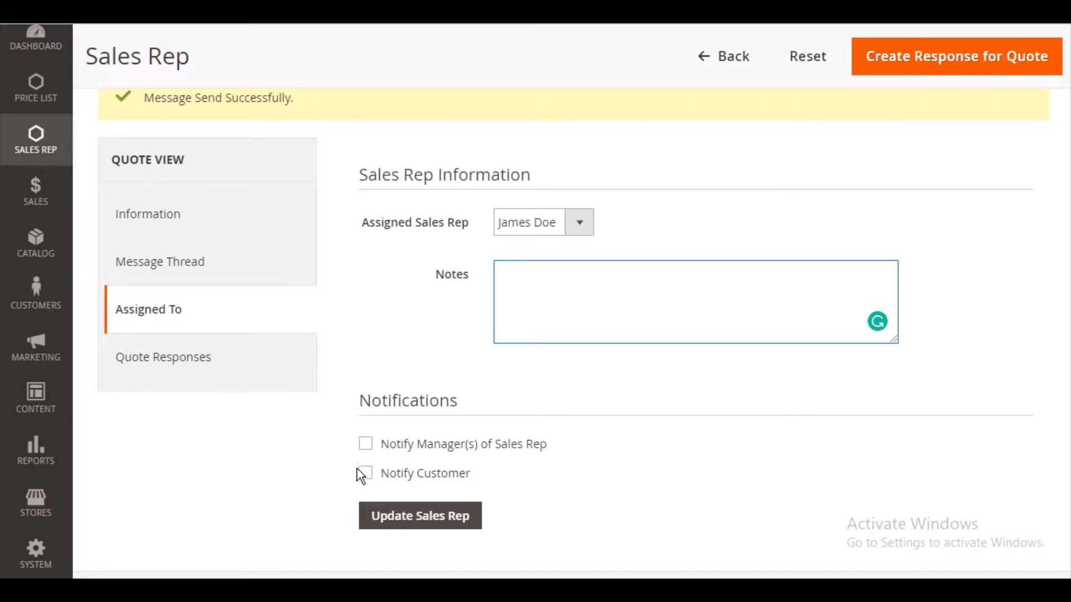
click(435, 523)
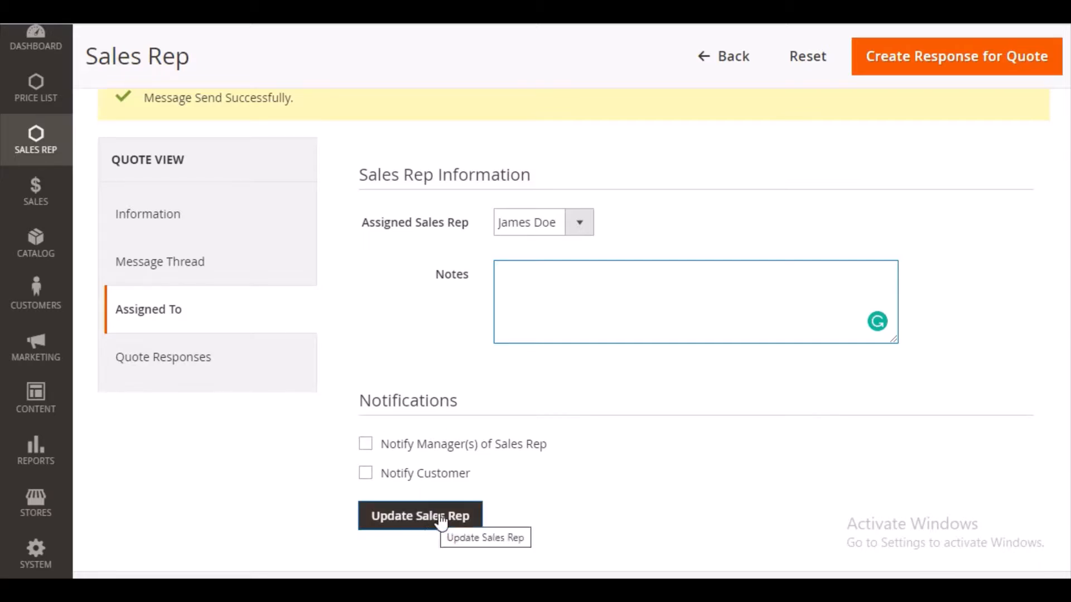
Check quote 7's existing responses, then create and submit a response for the Kenobi Trail Jacket at expected price 45.0000 and quantity 2
click(192, 357)
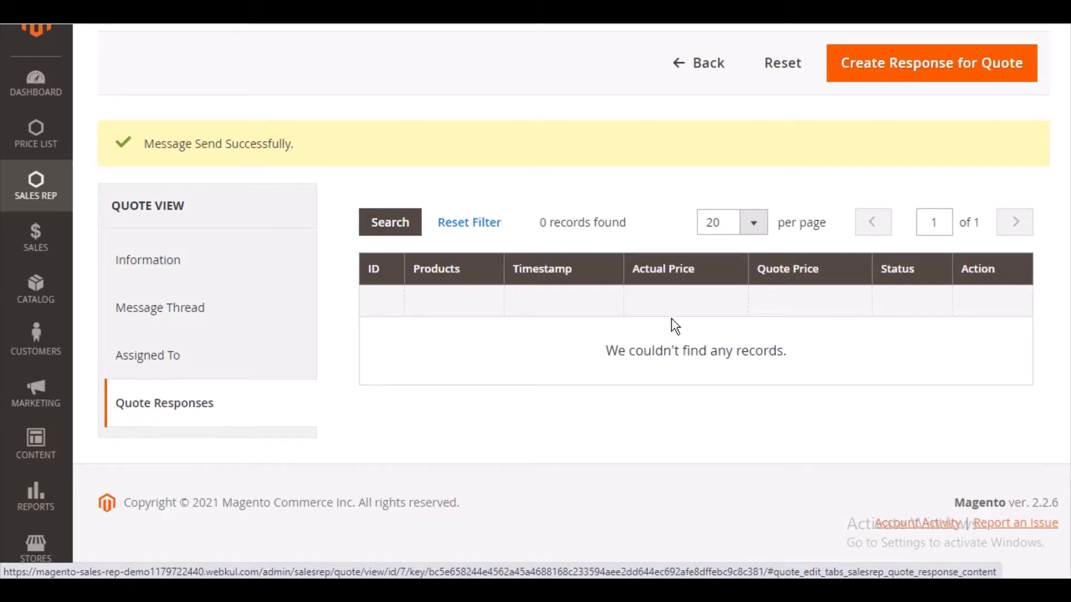
click(910, 90)
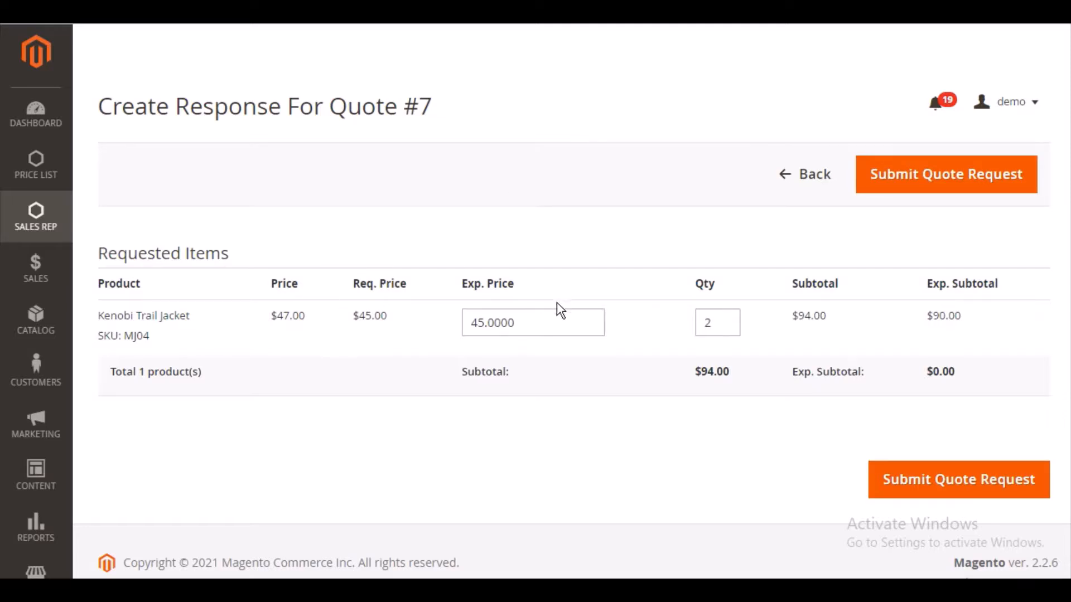
click(540, 320)
click(720, 321)
click(953, 487)
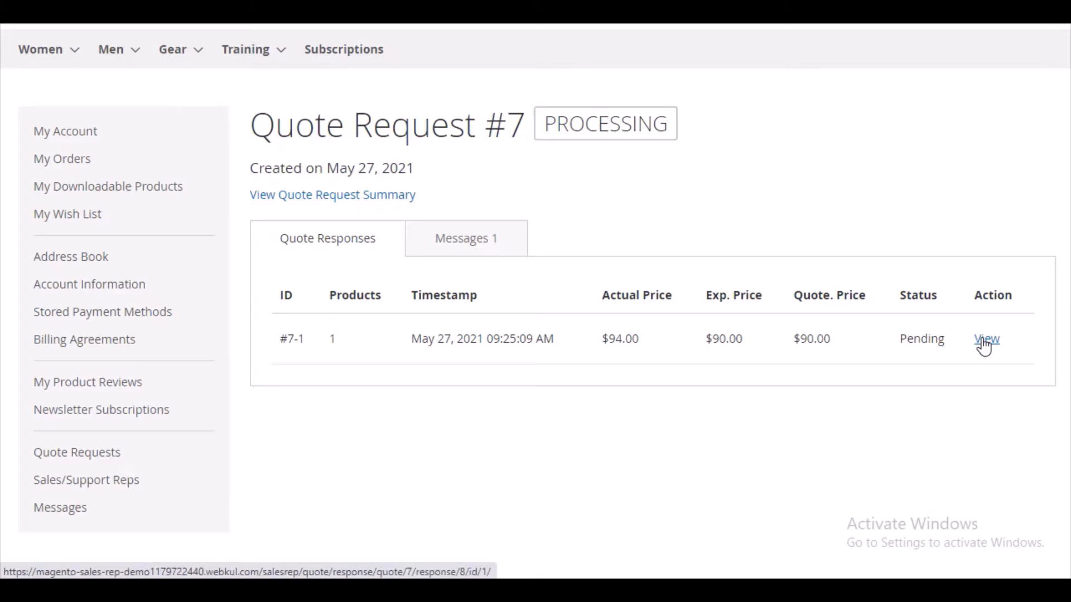
On the storefront's Quote Request #7 page, read the message thread and reply area, then return to the quote responses
click(484, 248)
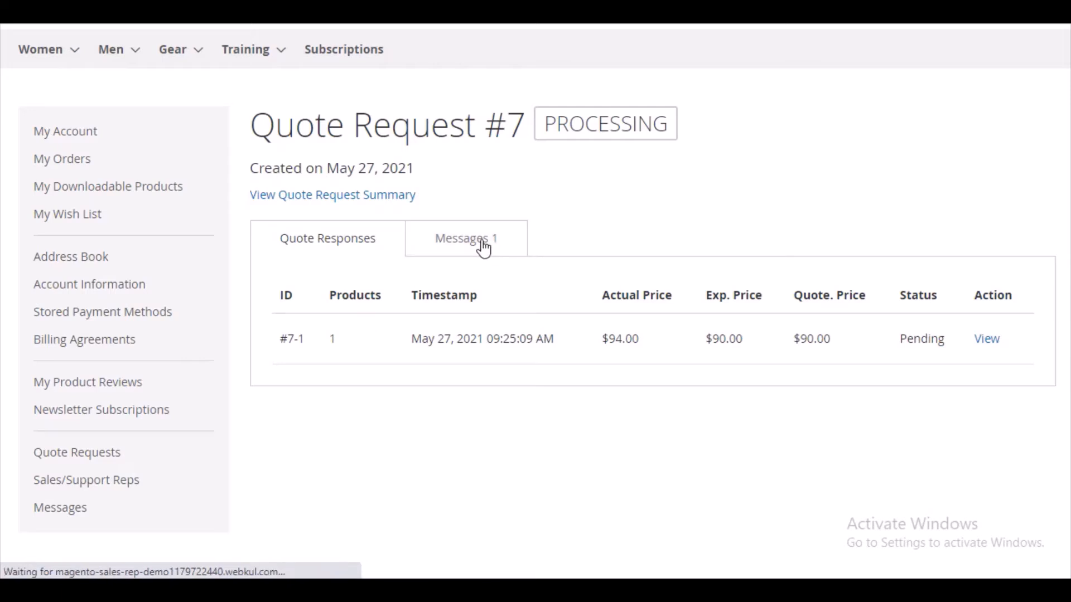
scroll(483, 248, down, 5)
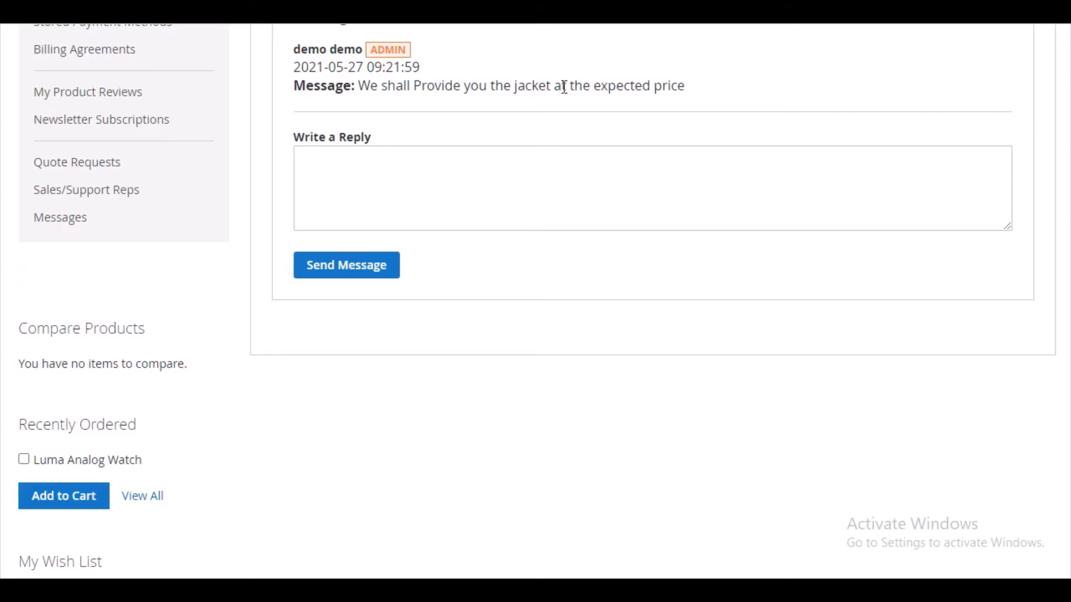
scroll(1061, 352, up, 3)
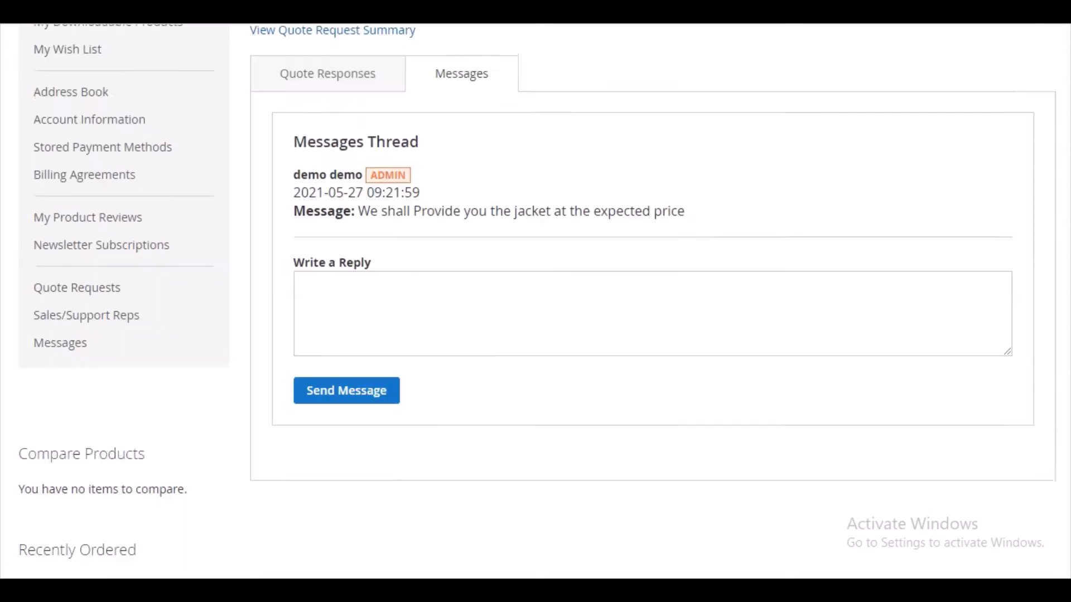
click(405, 329)
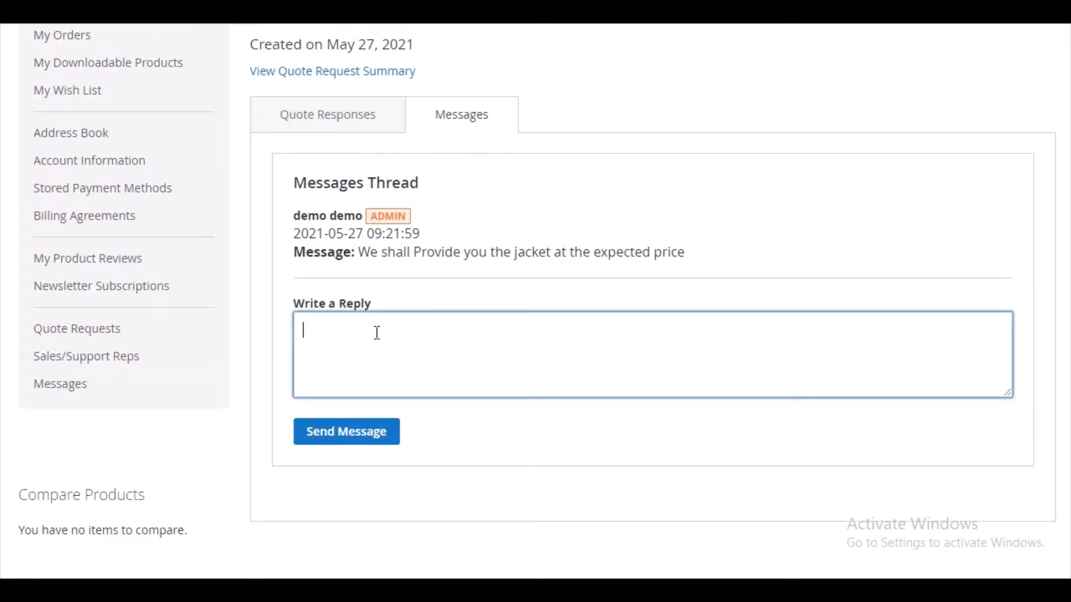
click(330, 115)
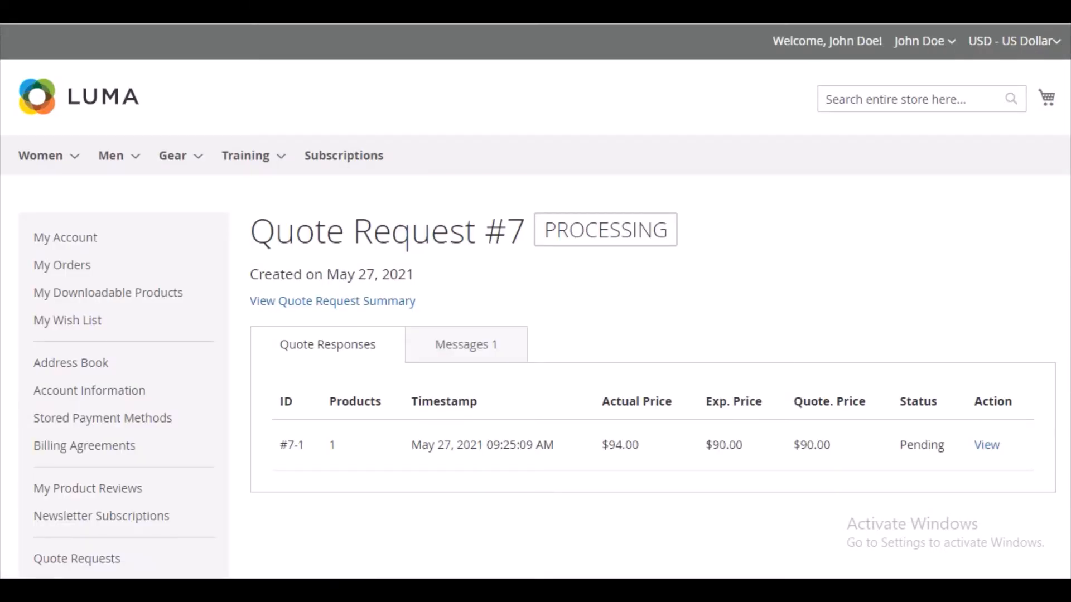
Open quote response #7-1, review its pricing details, and submit it with the action Accept and no comment
click(987, 446)
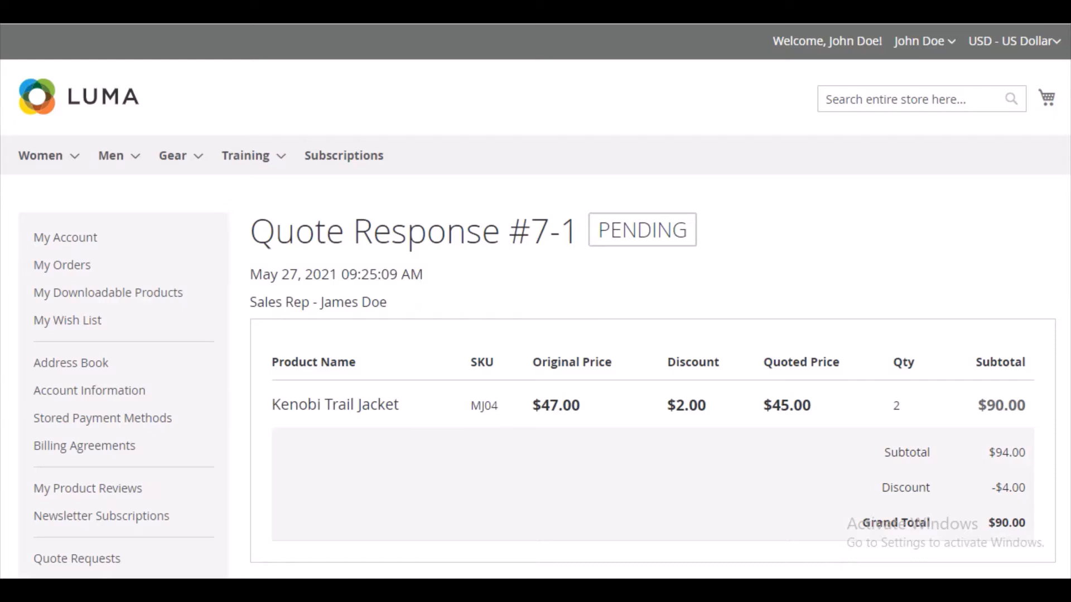
scroll(535, 301, down, 2)
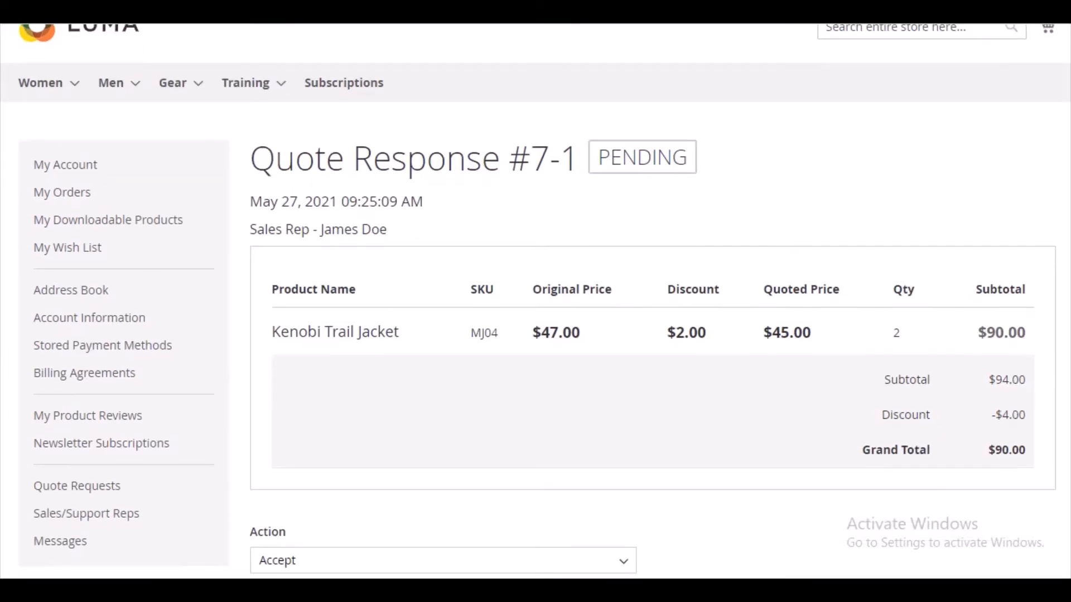
scroll(535, 301, down, 3)
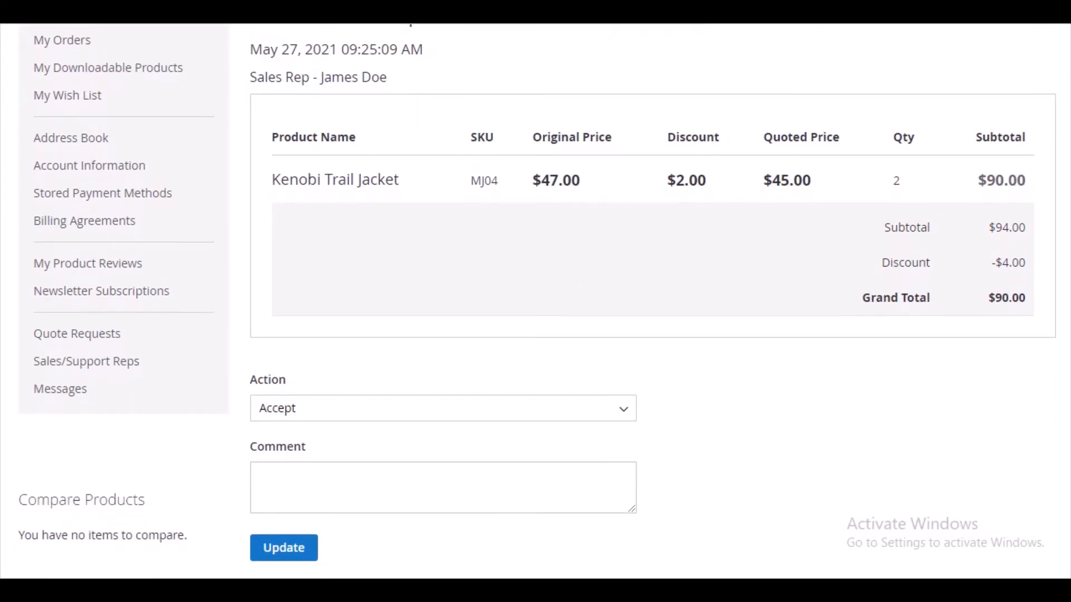
scroll(536, 301, down, 1)
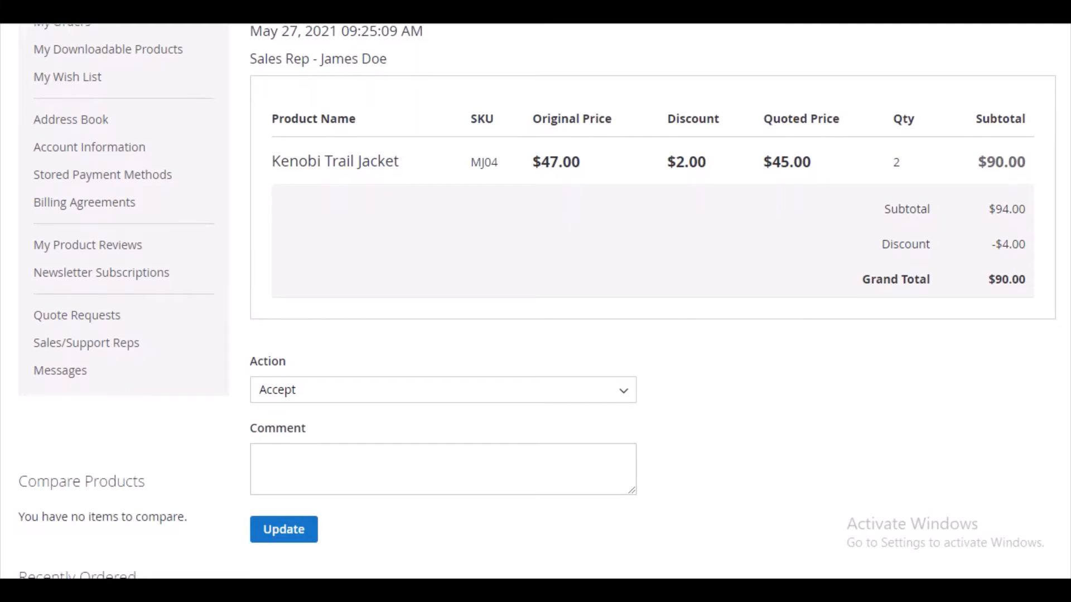
scroll(535, 301, down, 1)
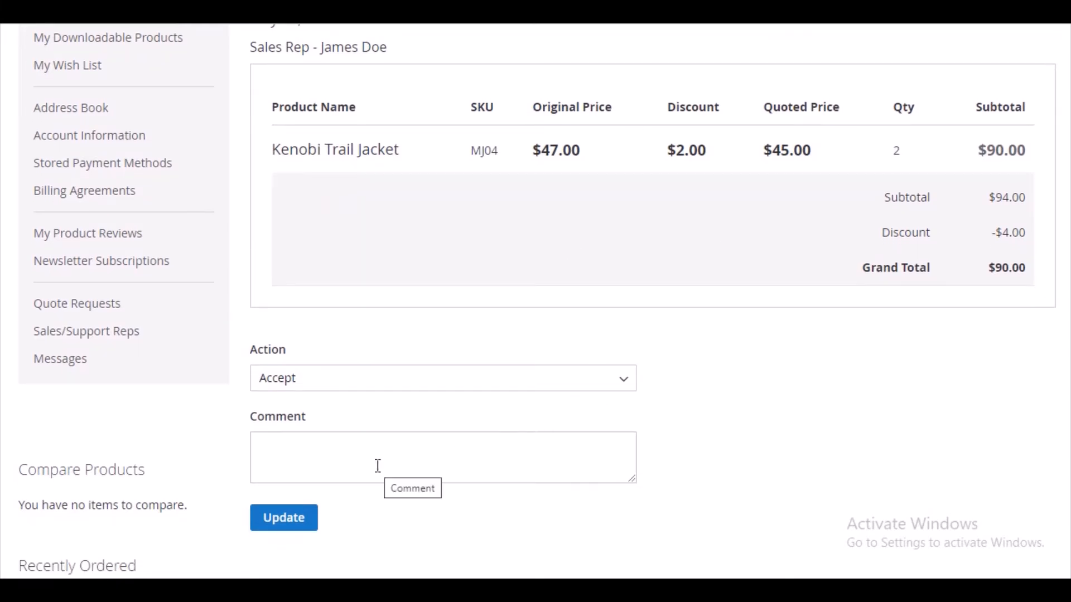
click(628, 381)
click(629, 384)
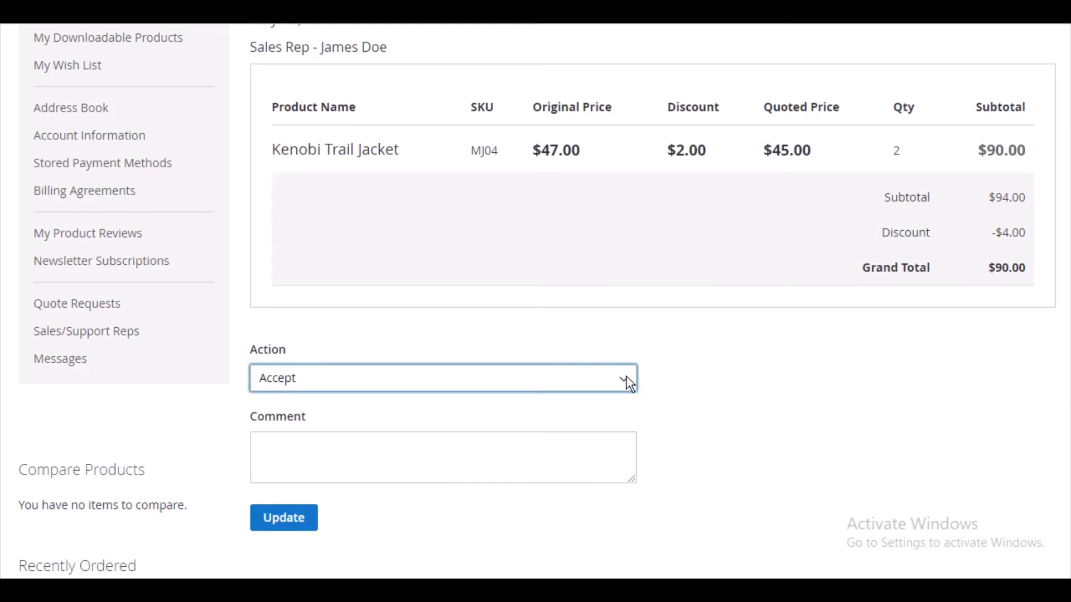
click(285, 528)
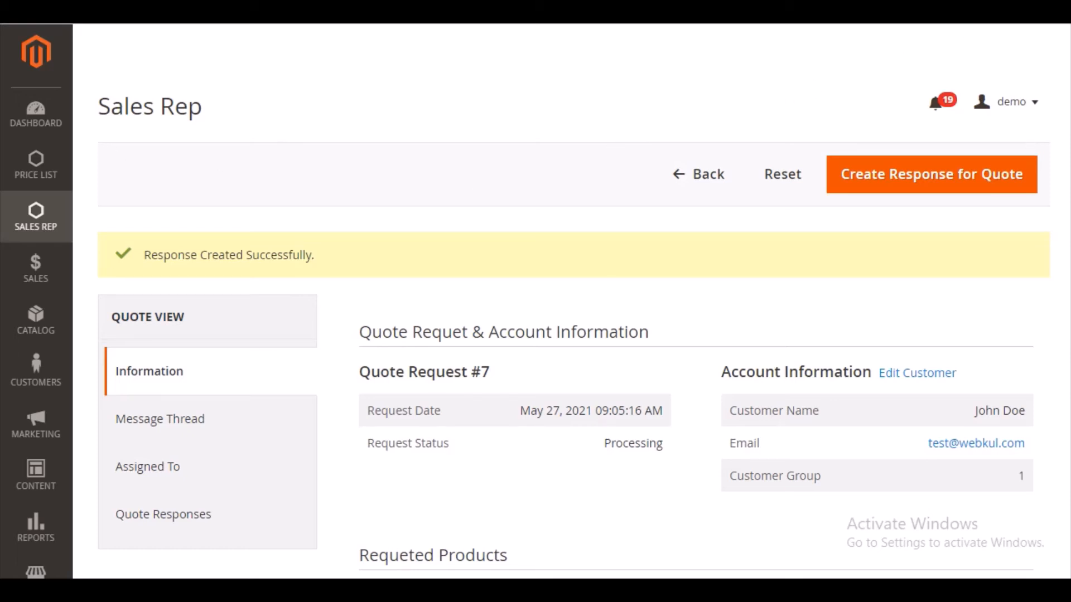
Back in the Magento admin, examine the status options under quote 7's request actions without changing the status
scroll(465, 349, down, 10)
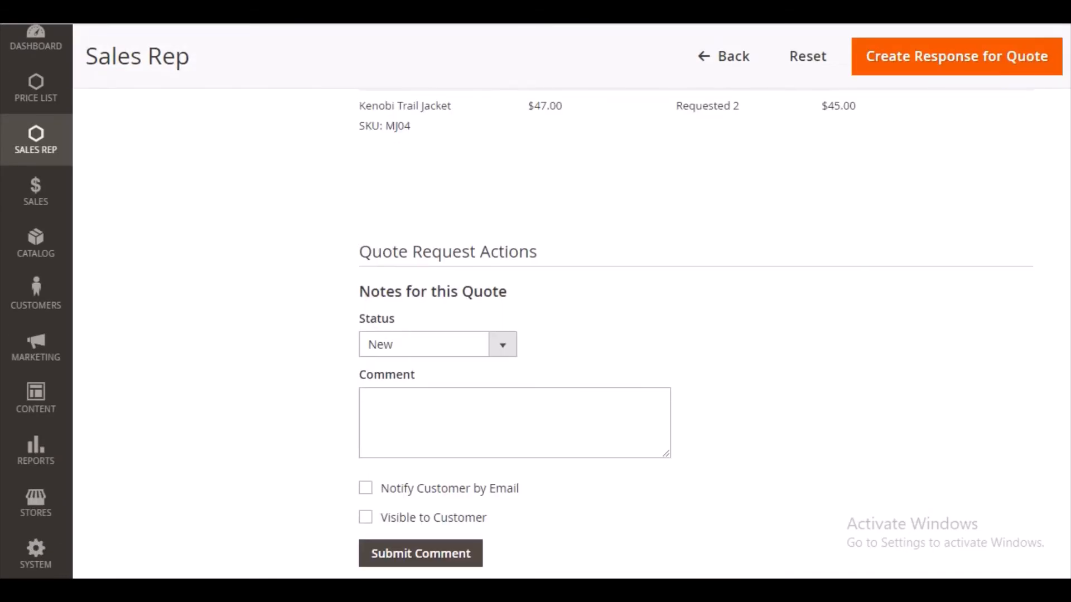
click(504, 346)
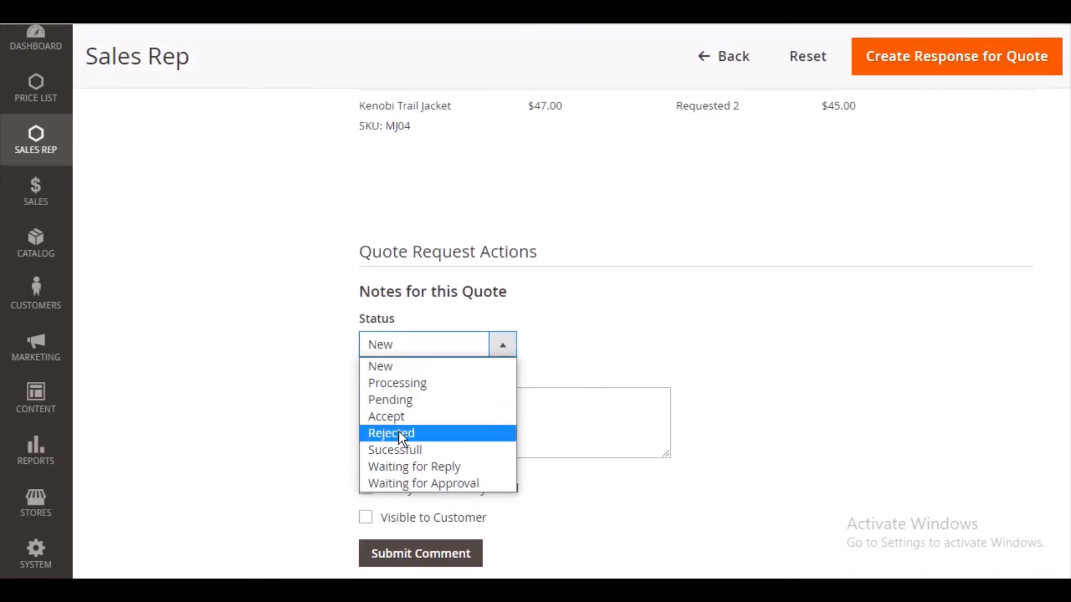
click(790, 249)
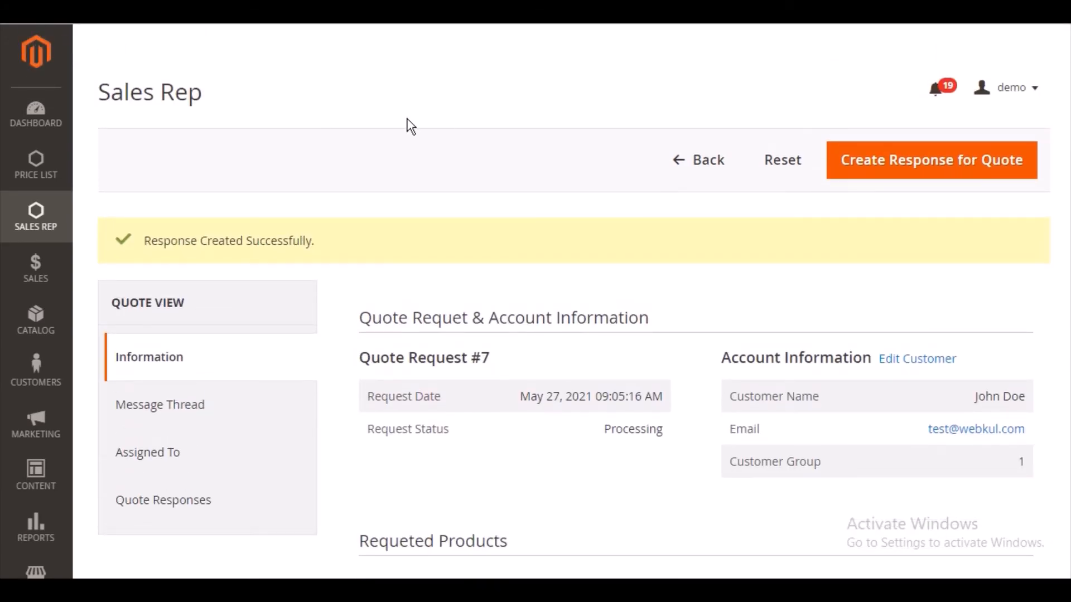
Open the "Special offer" price list from the price list overview and examine its customer assignments and filter options
click(35, 167)
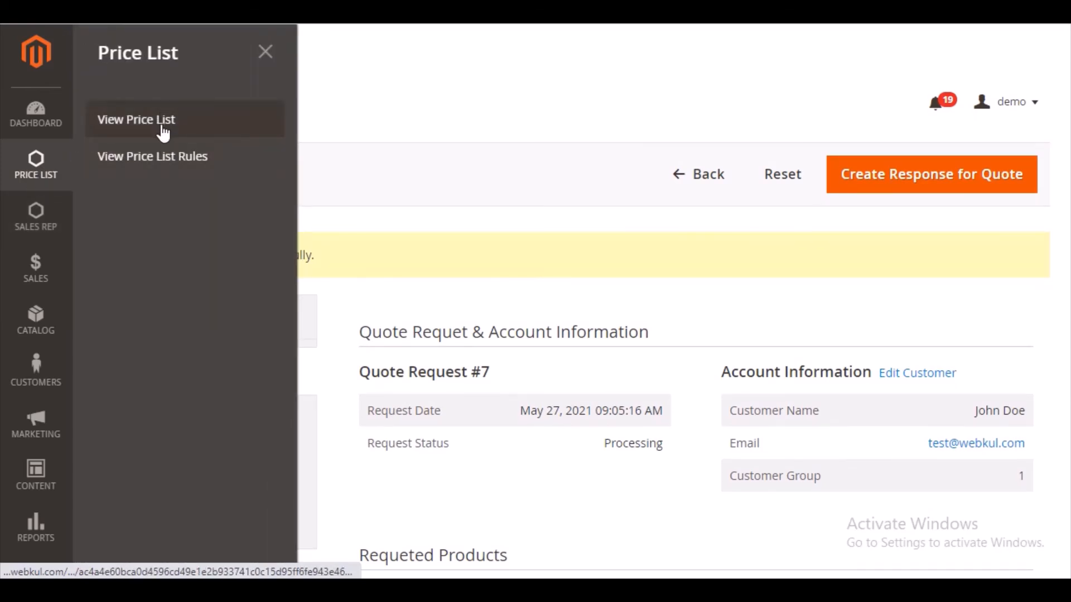
click(164, 130)
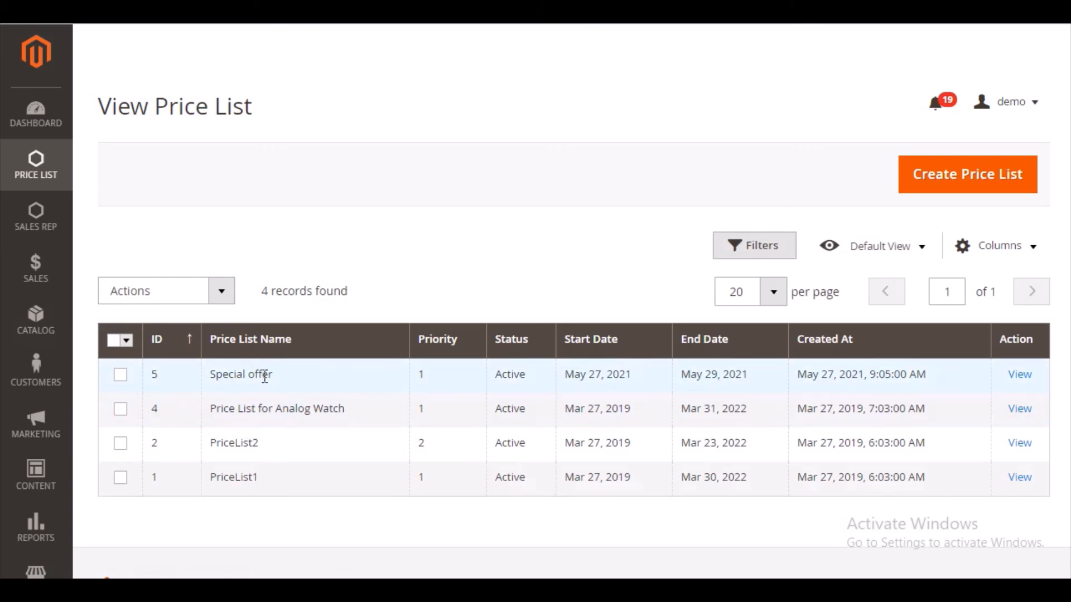
click(1015, 377)
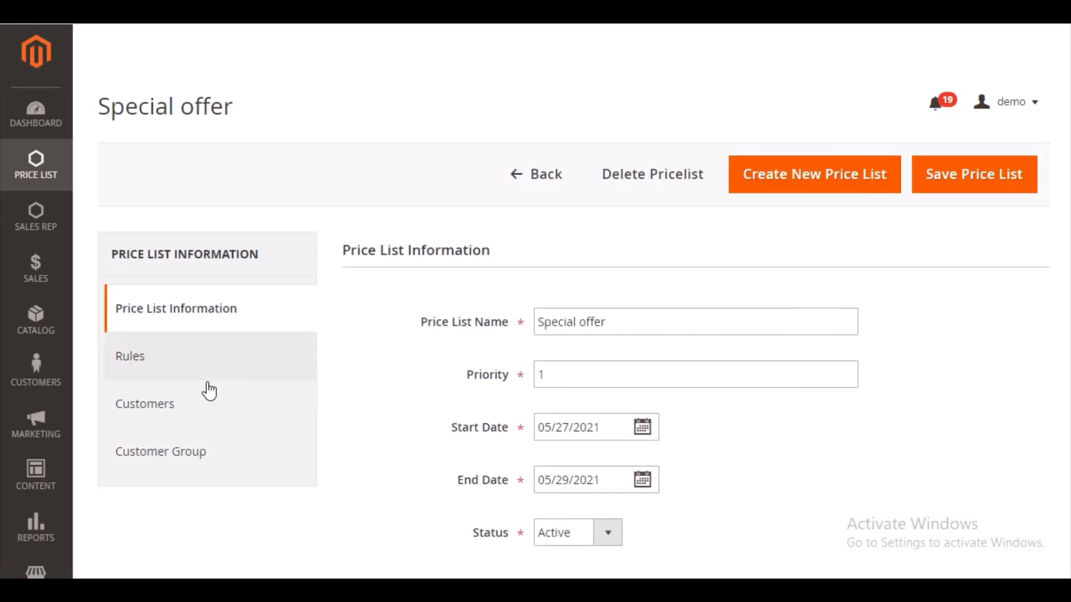
click(186, 417)
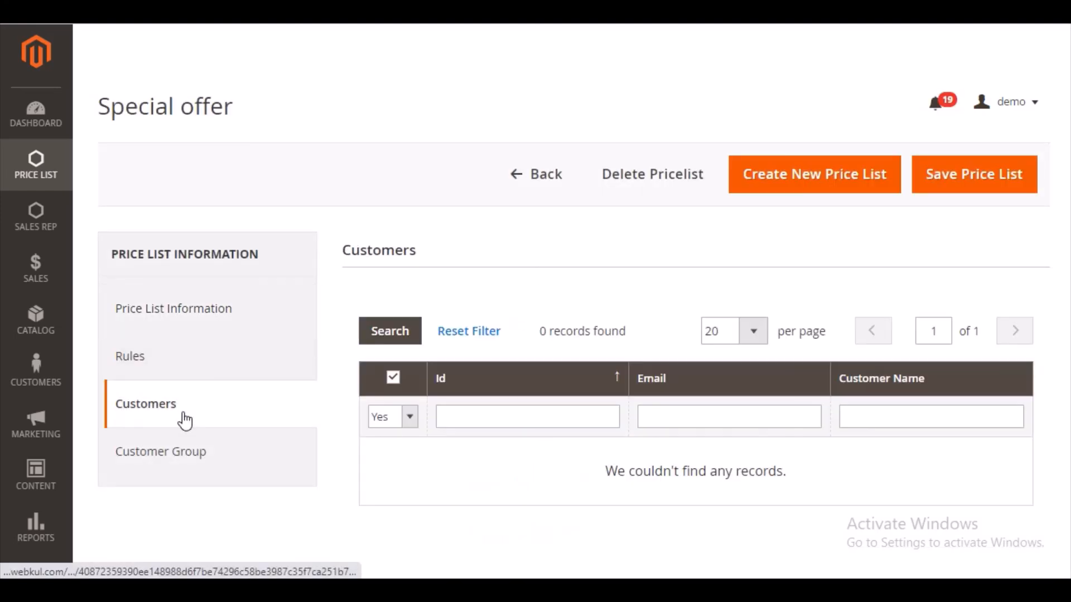
click(411, 418)
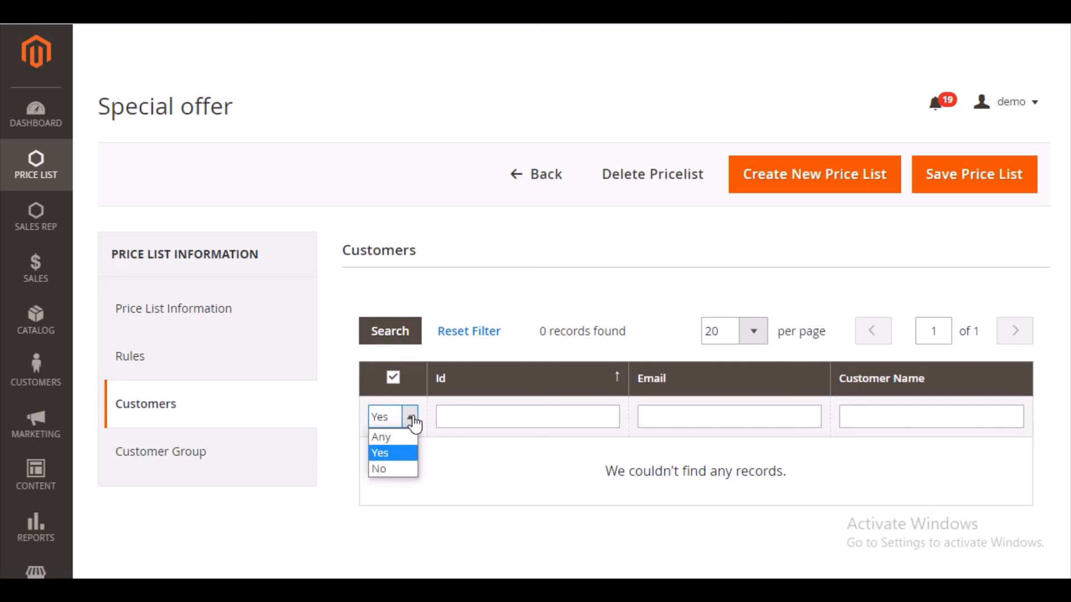
click(413, 424)
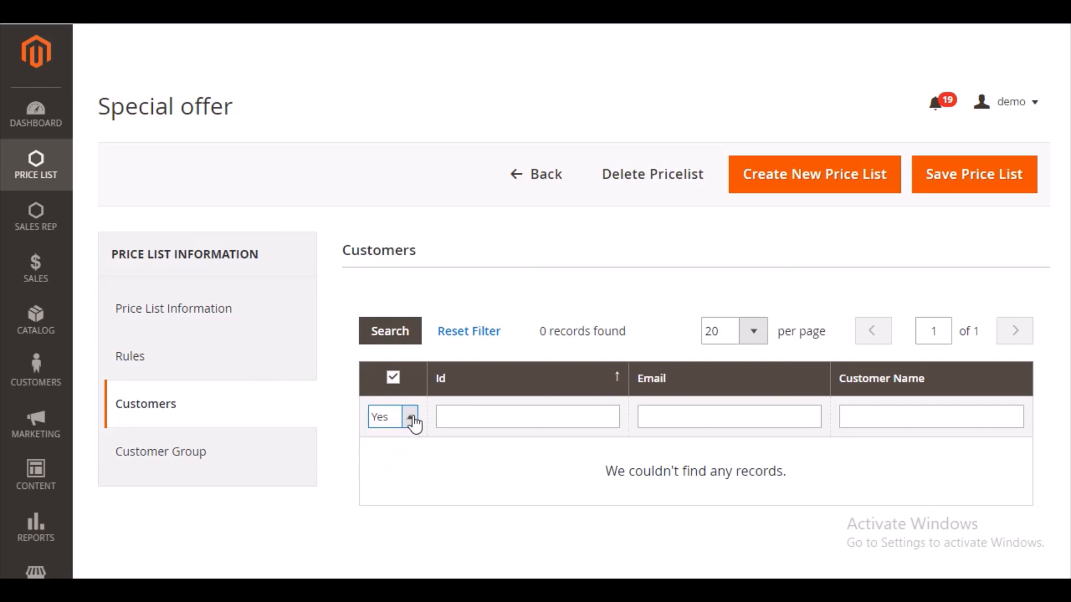
click(520, 428)
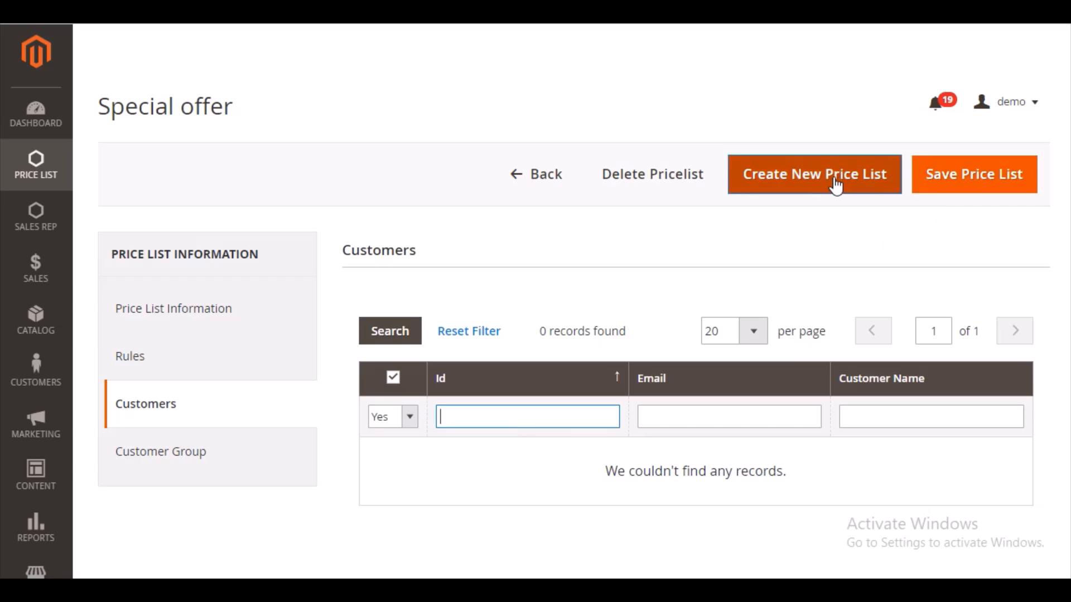